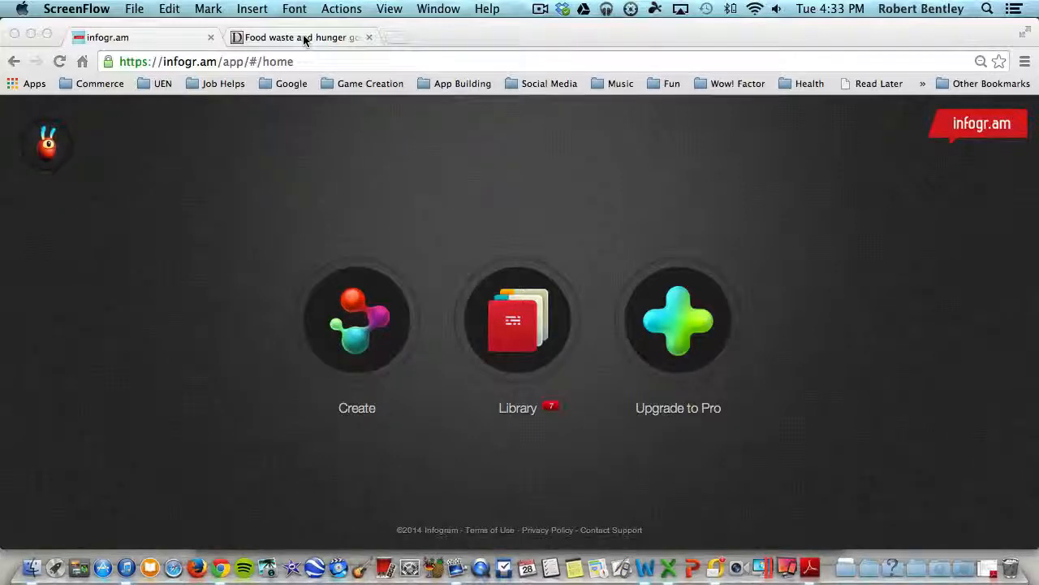
Examine the Deseret News article on food waste and hunger, including its text and the whole Food Waste and Hunger infographic.
click(304, 38)
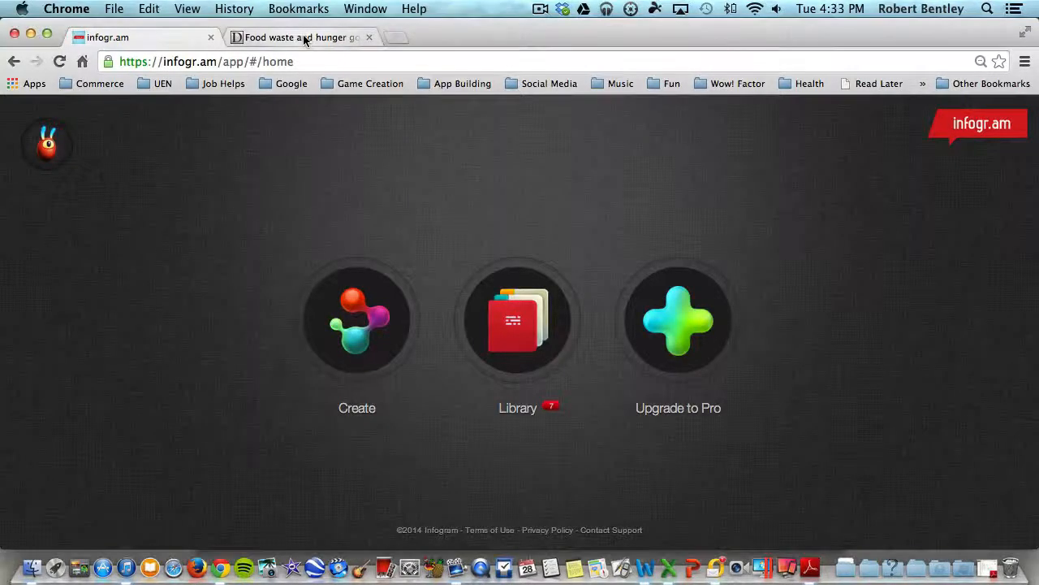
scroll(504, 239, down, 1)
scroll(504, 240, down, 5)
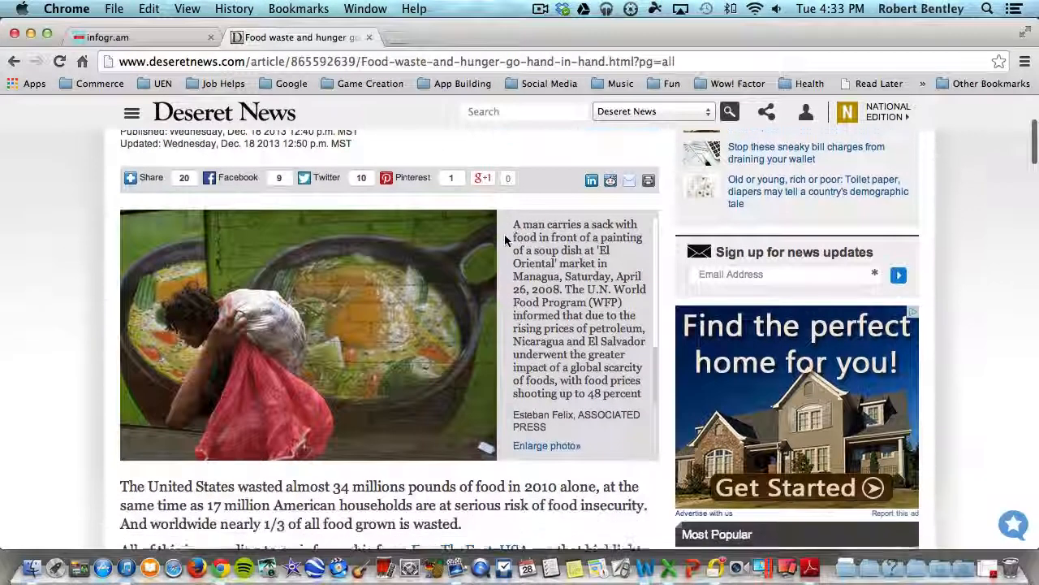
scroll(503, 240, down, 3)
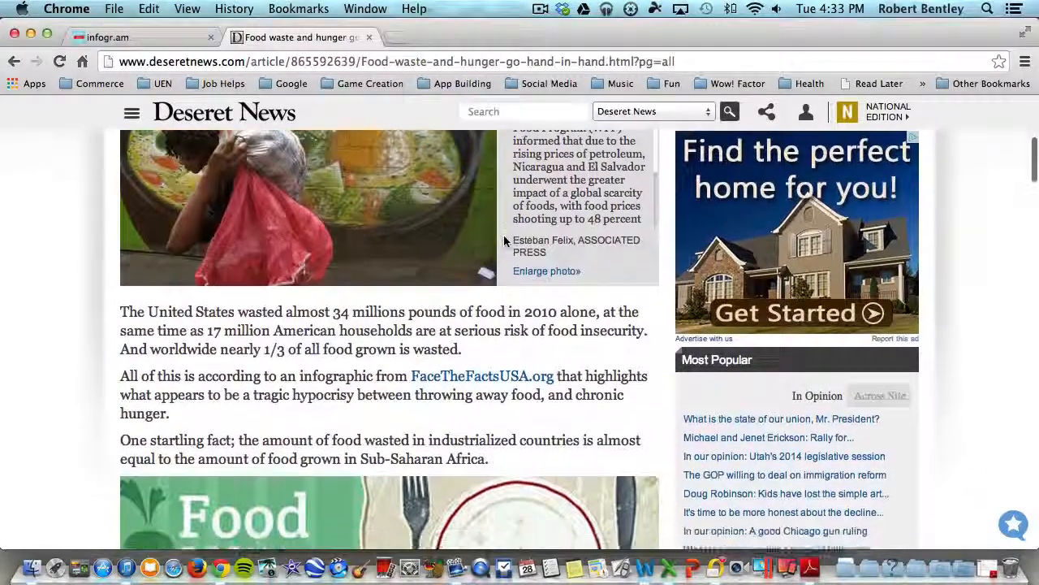
scroll(550, 268, down, 5)
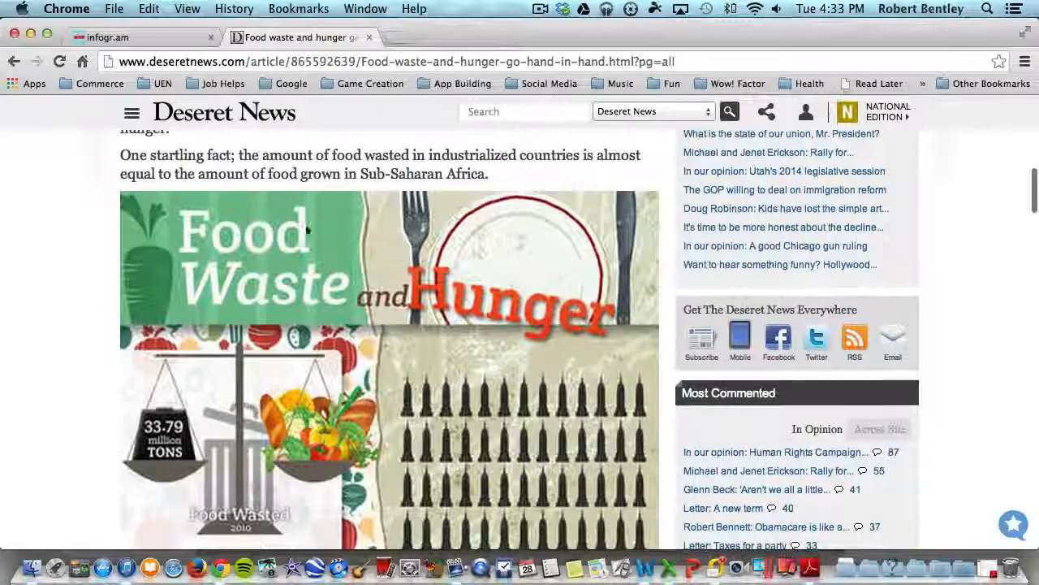
scroll(203, 174, up, 4)
scroll(299, 285, up, 2)
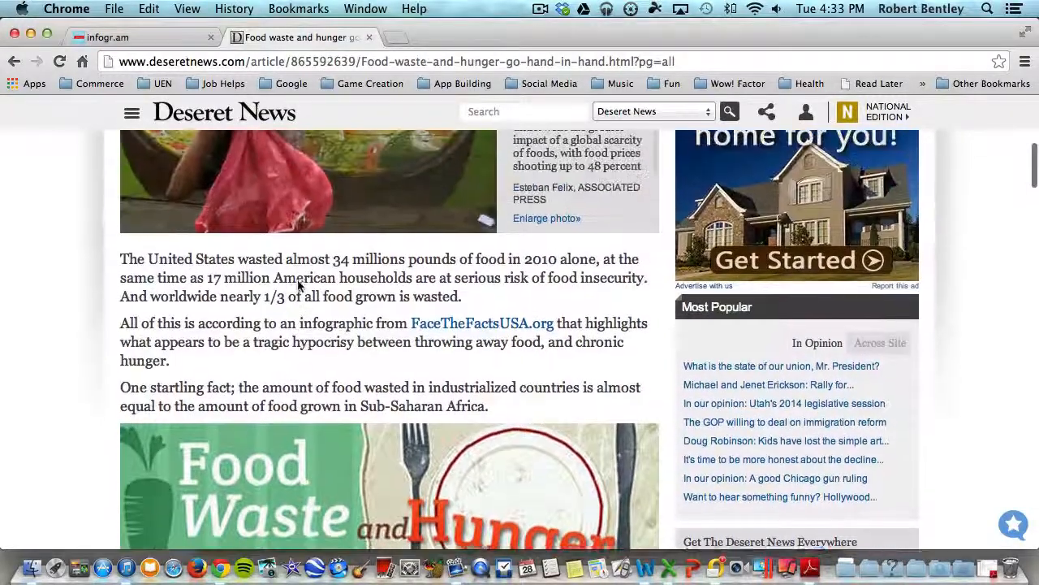
scroll(299, 286, down, 2)
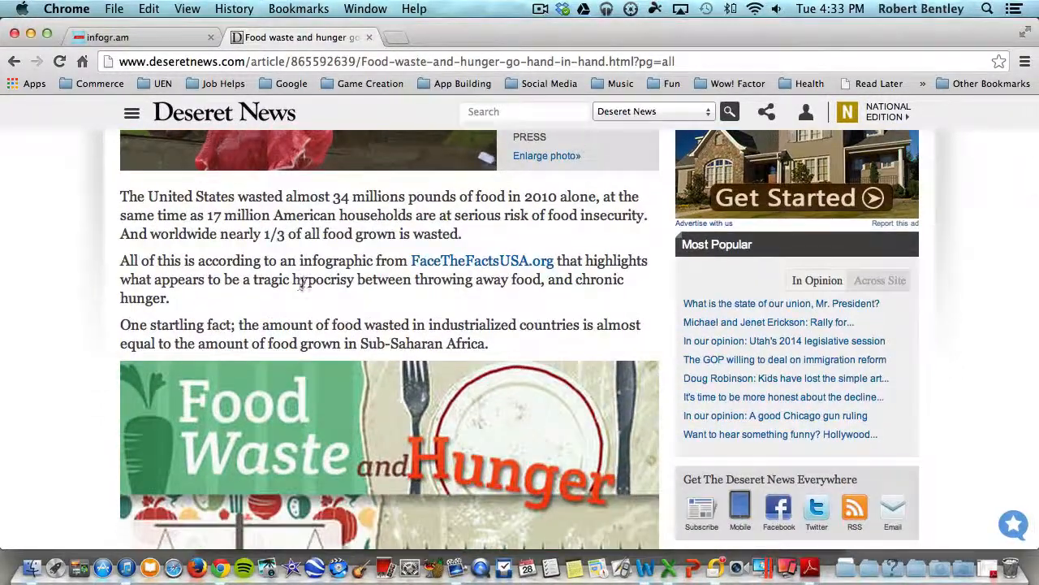
scroll(300, 285, down, 3)
scroll(275, 284, down, 2)
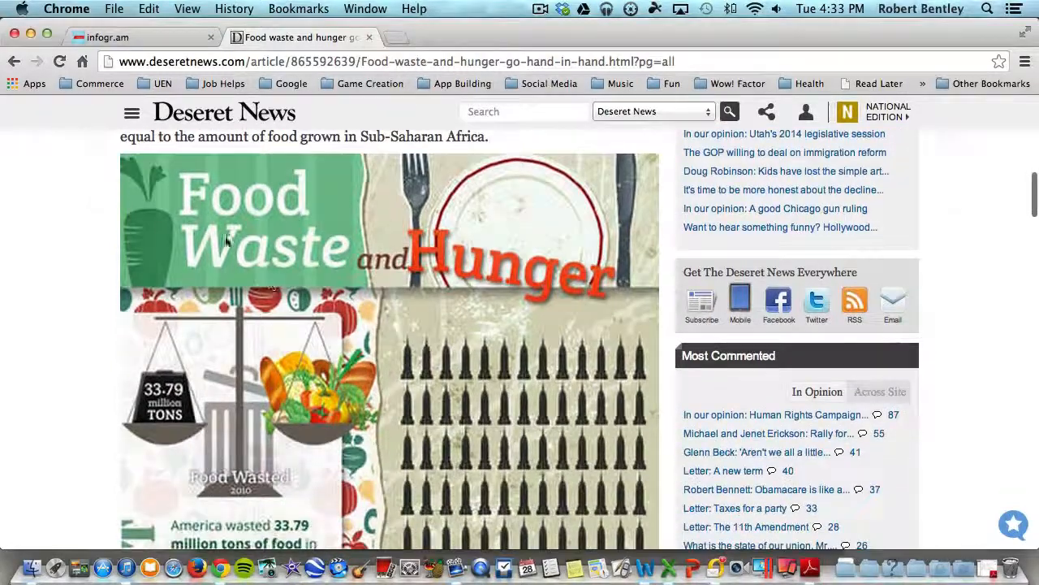
scroll(497, 289, down, 3)
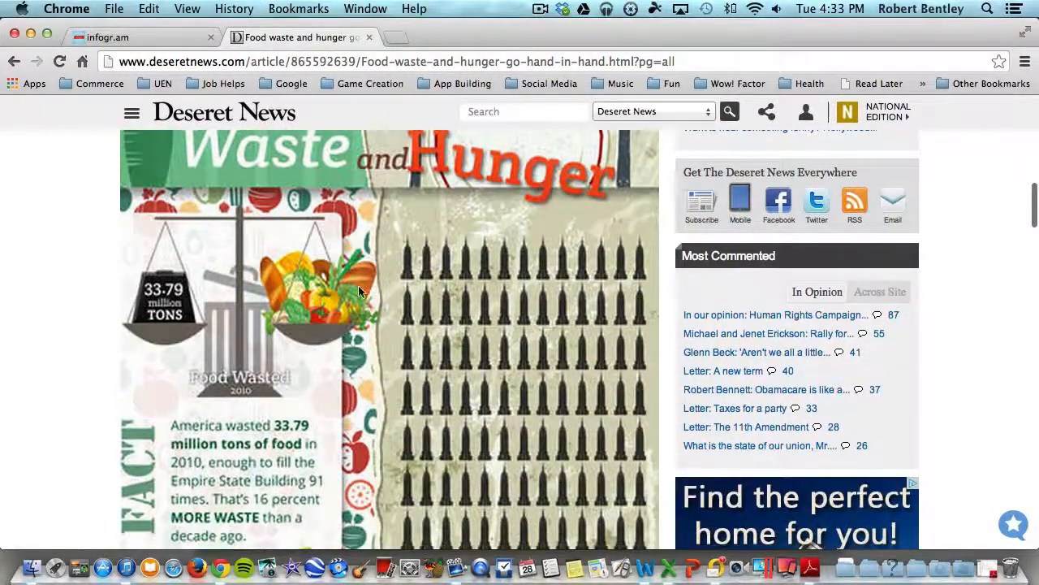
scroll(358, 290, down, 3)
scroll(359, 290, down, 4)
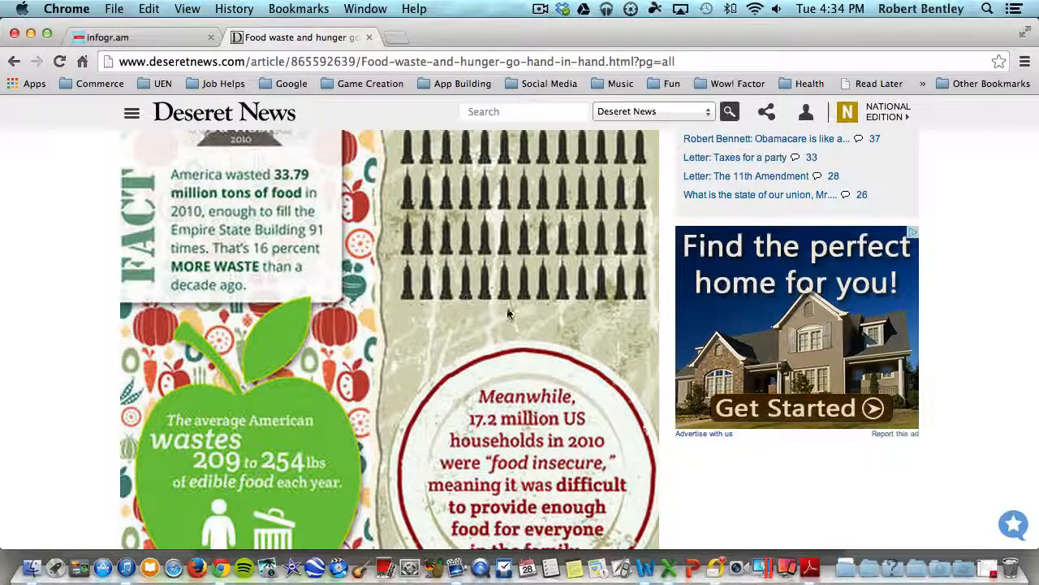
scroll(504, 313, down, 5)
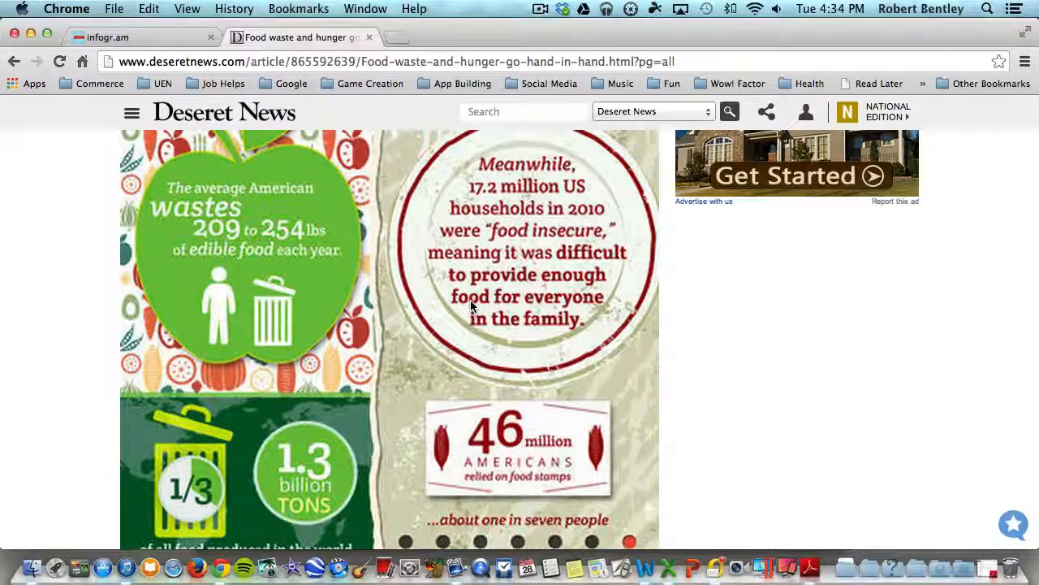
scroll(474, 313, down, 7)
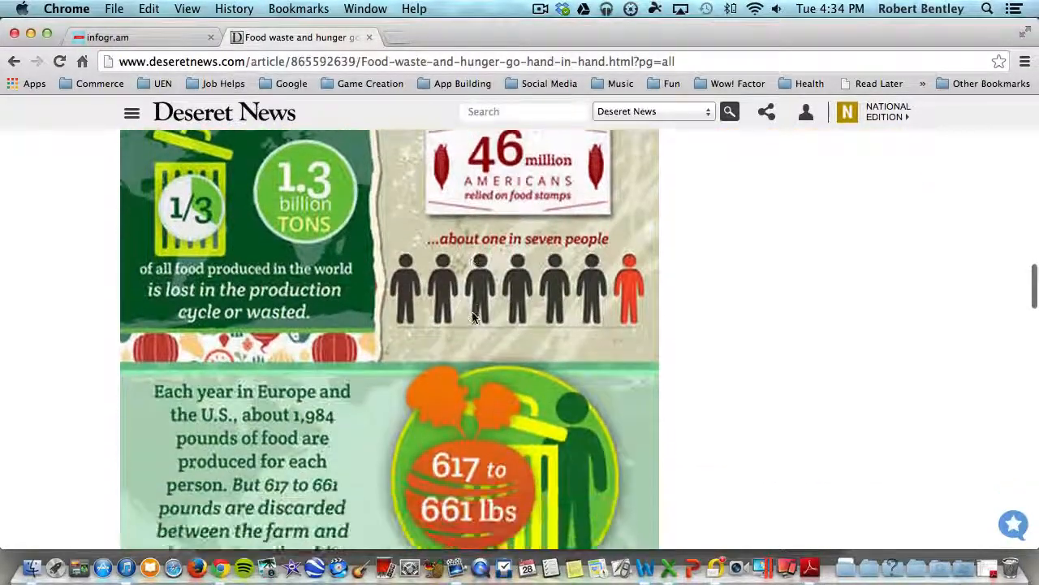
scroll(474, 316, down, 4)
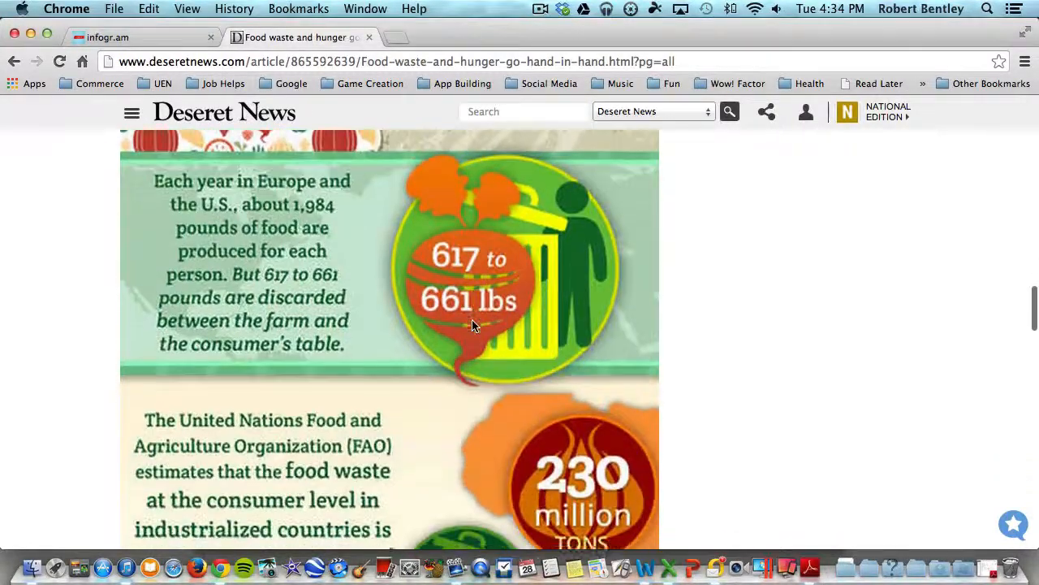
scroll(473, 324, down, 3)
scroll(472, 327, down, 2)
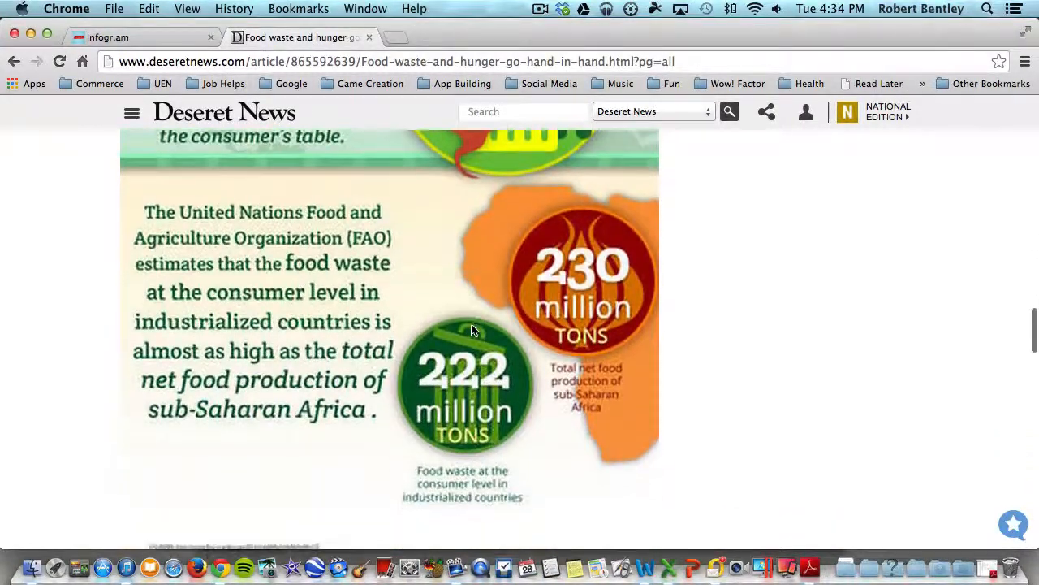
scroll(474, 331, down, 2)
scroll(474, 331, up, 7)
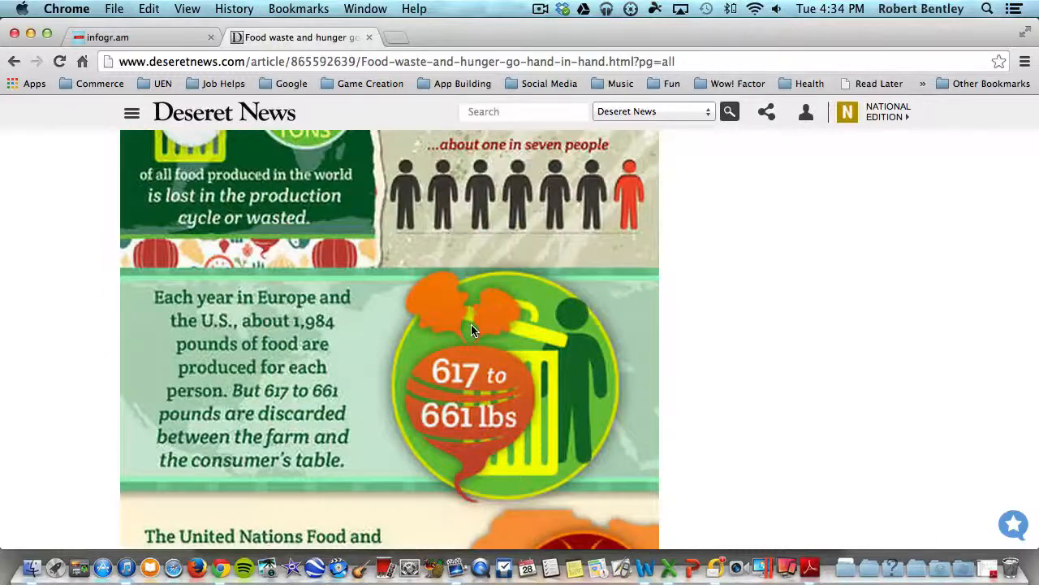
scroll(472, 329, up, 4)
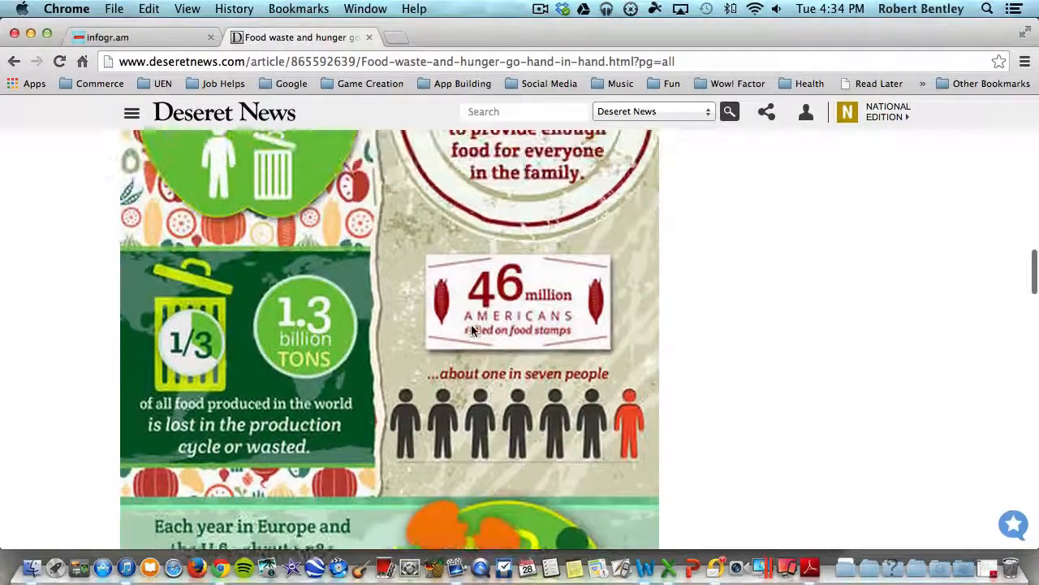
scroll(472, 329, up, 12)
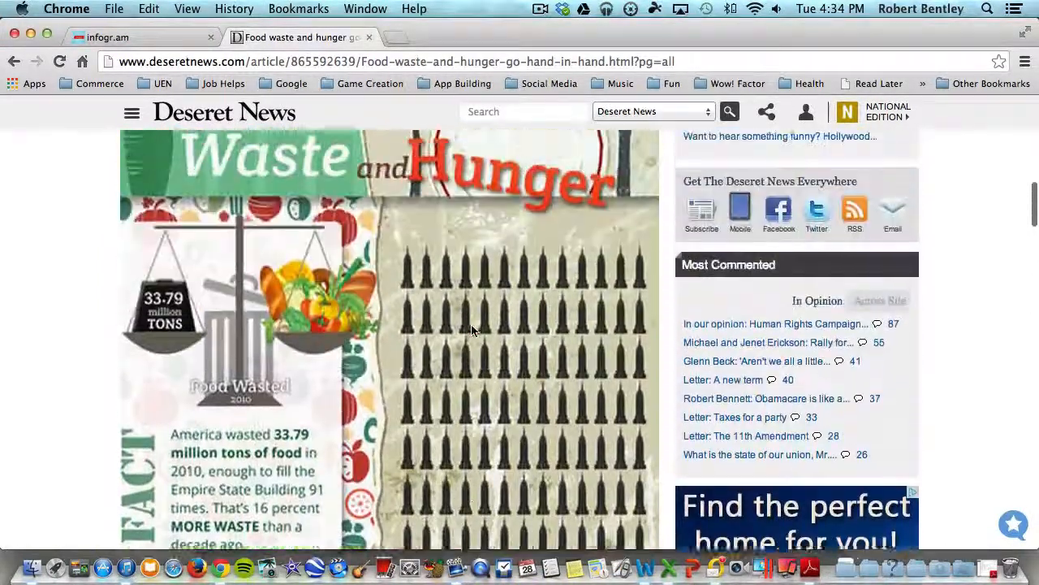
scroll(472, 329, up, 4)
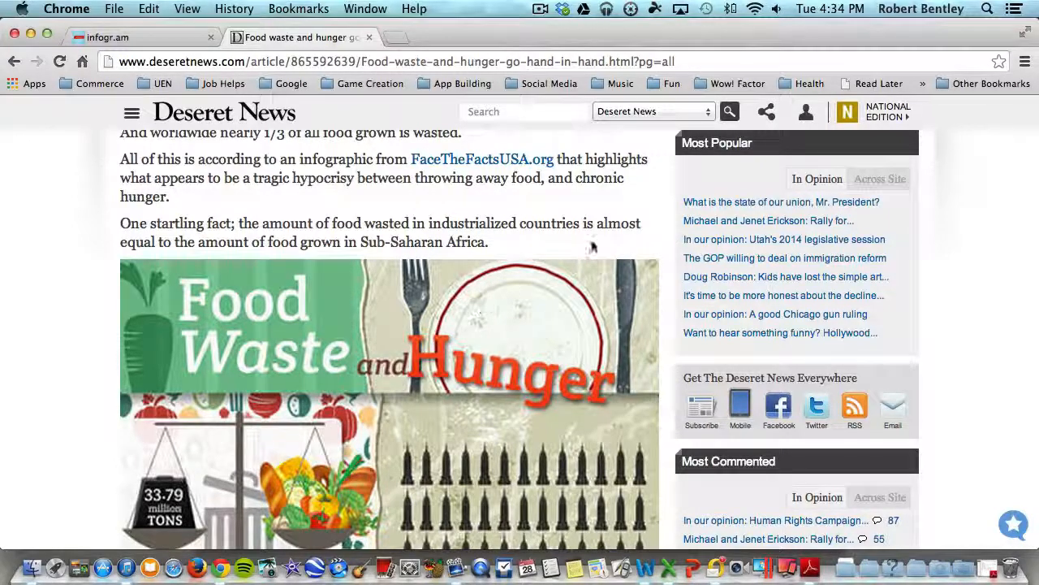
scroll(575, 242, up, 1)
scroll(574, 242, up, 3)
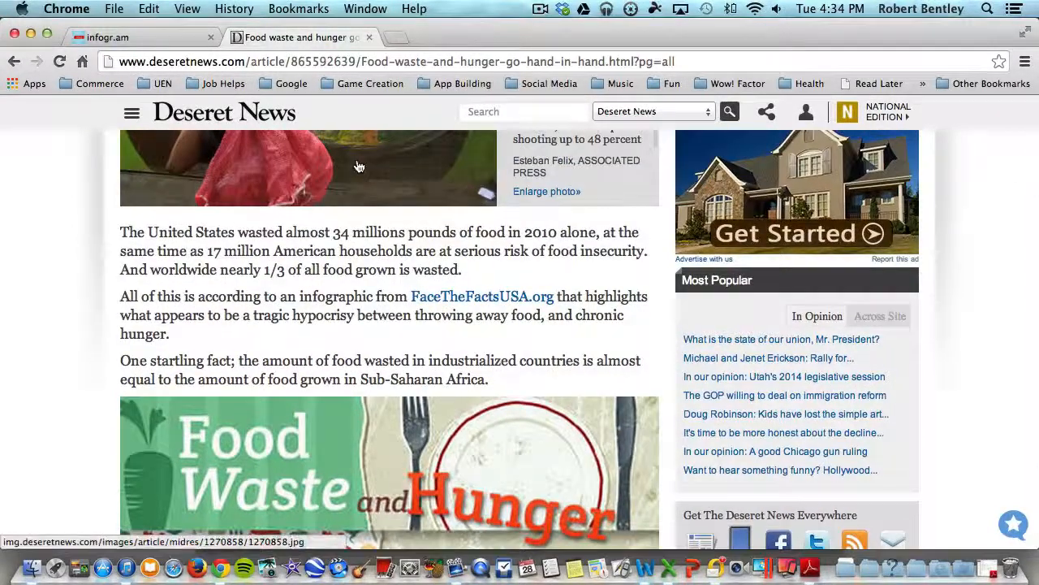
Return to infogr.am and start creating a new infographic.
click(168, 39)
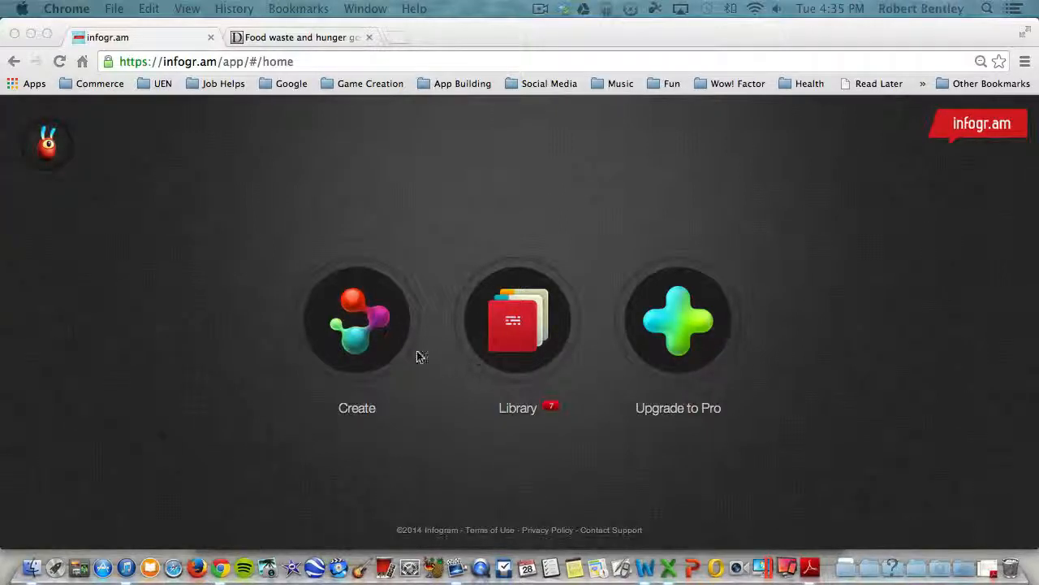
click(367, 334)
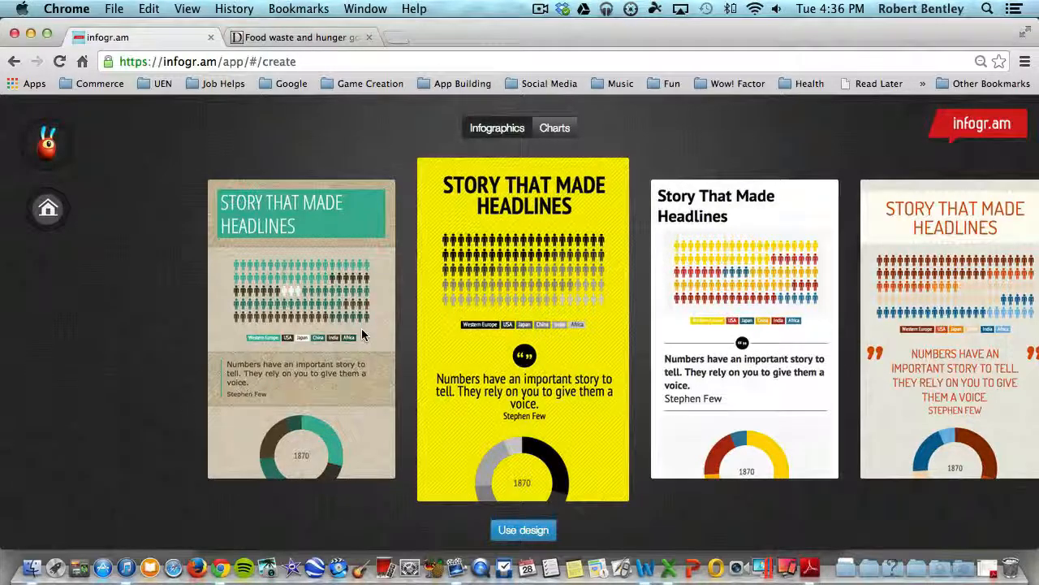
Browse the available infographic design templates and compare their colour schemes and layouts.
key(Right)
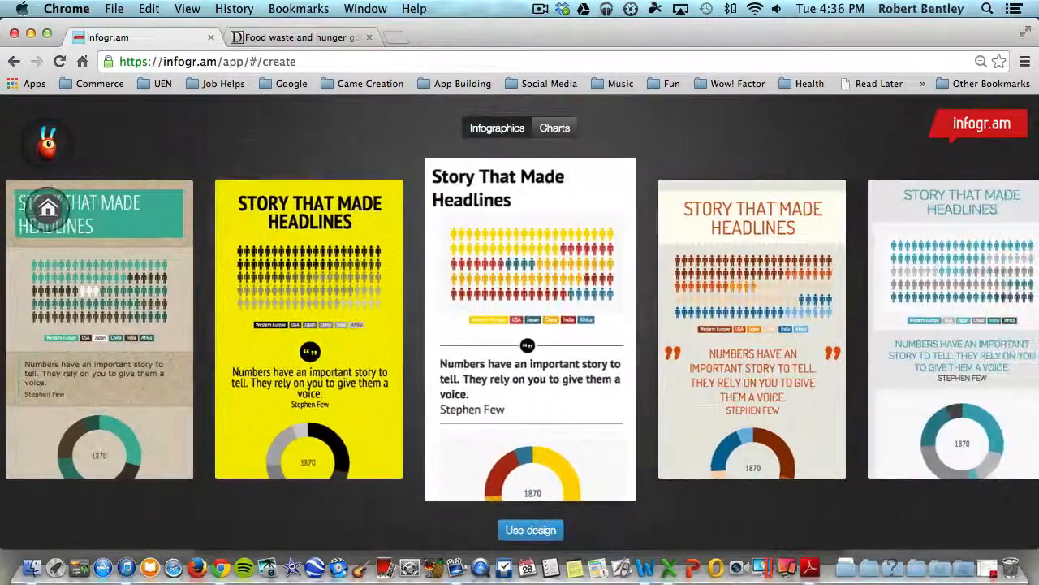
key(Right)
key(Right)
key(Right)
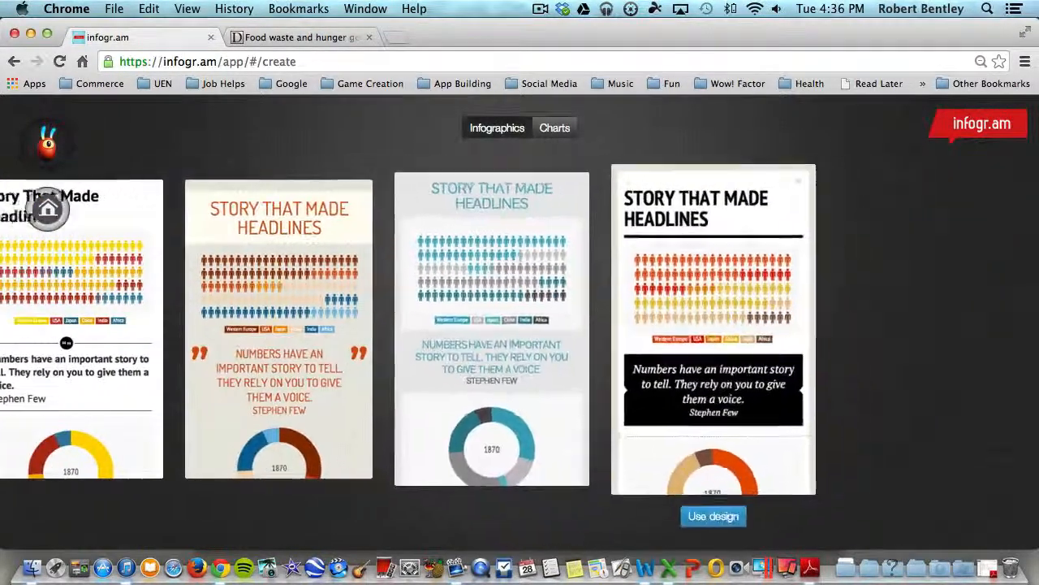
key(Left)
key(Left)
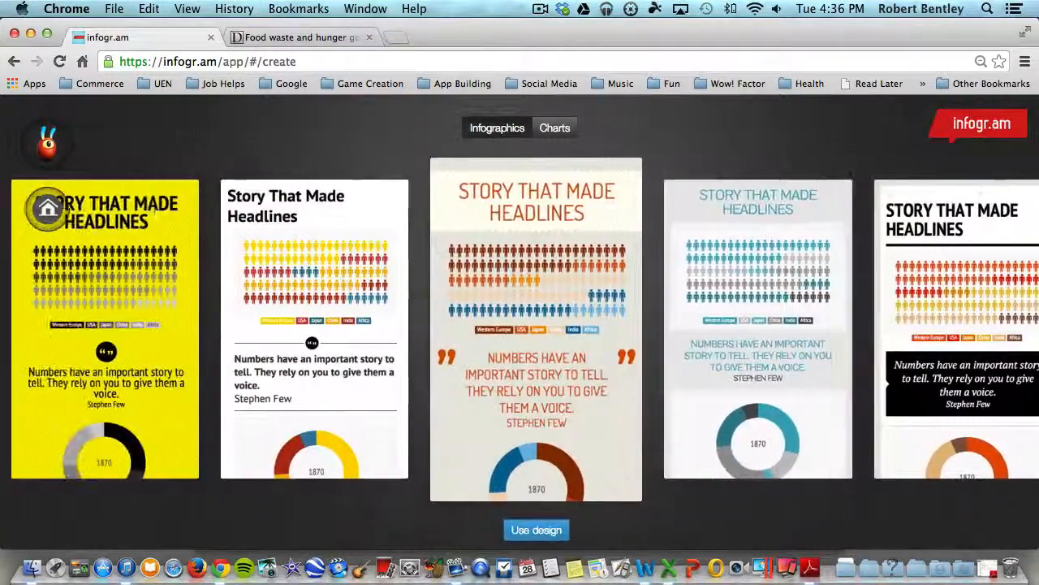
key(Left)
key(Left)
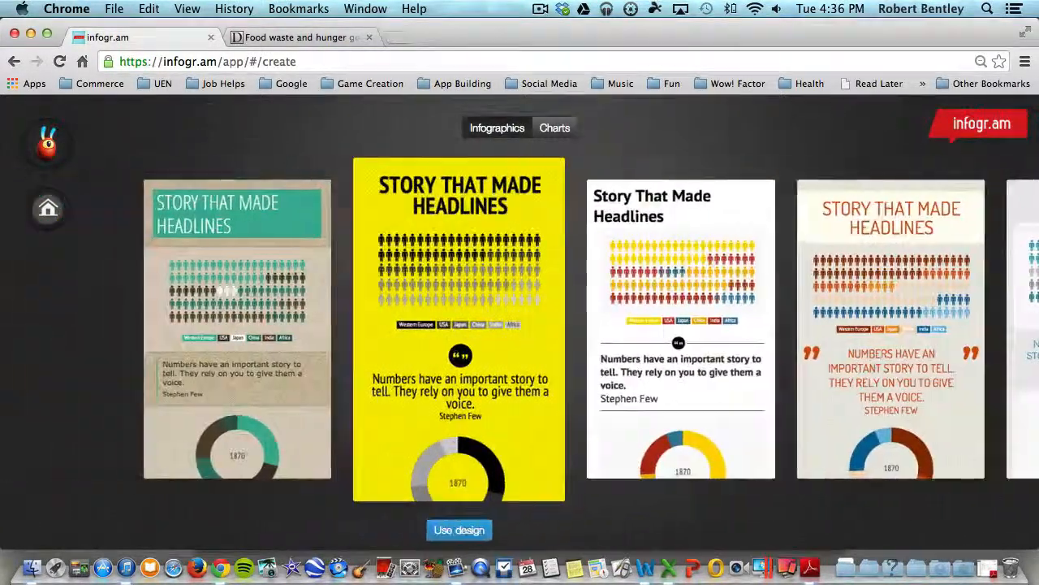
key(Right)
key(Left)
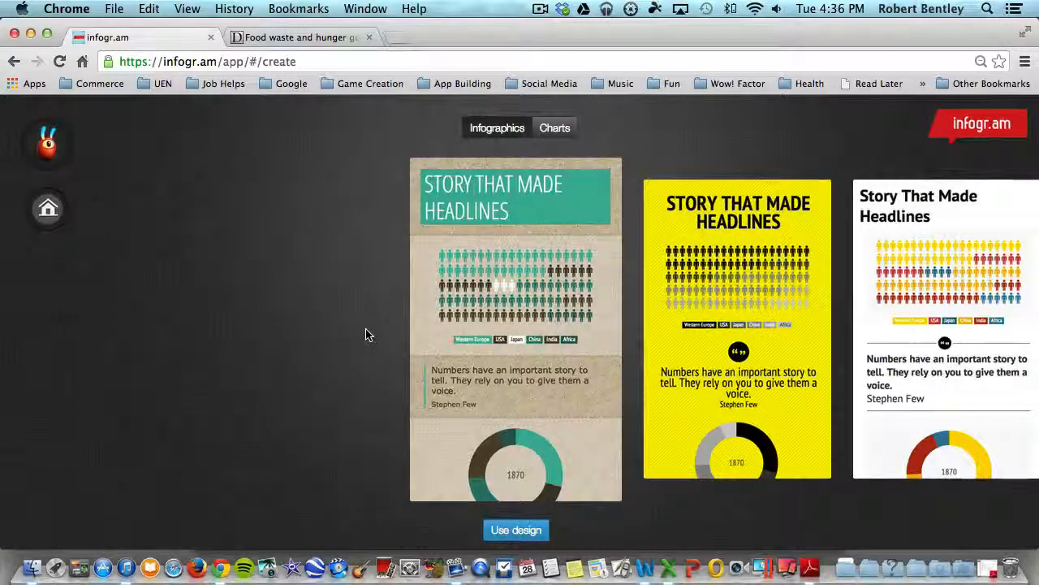
key(Right)
key(Right)
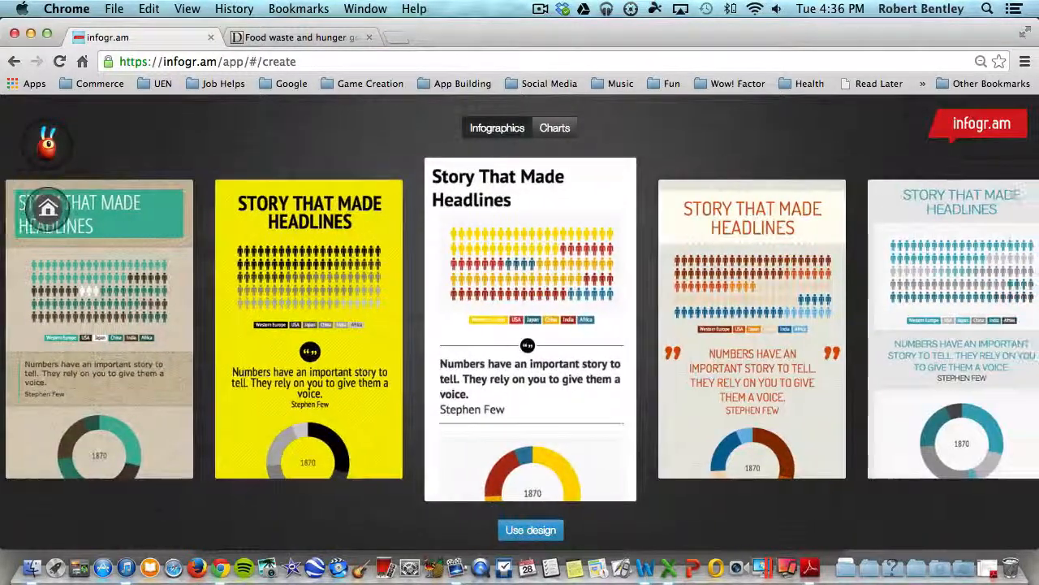
key(Right)
key(Right)
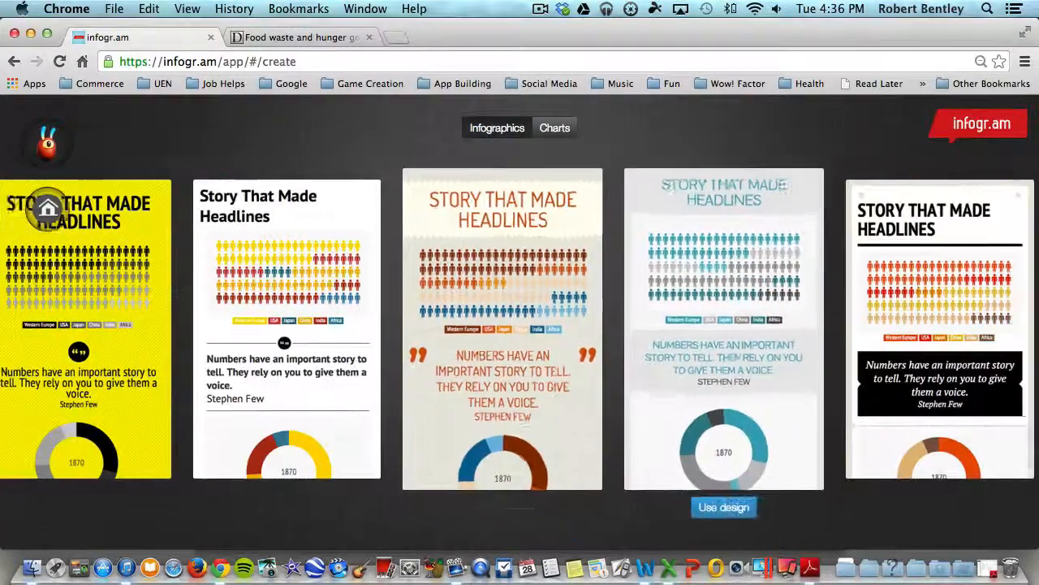
key(Right)
key(Left)
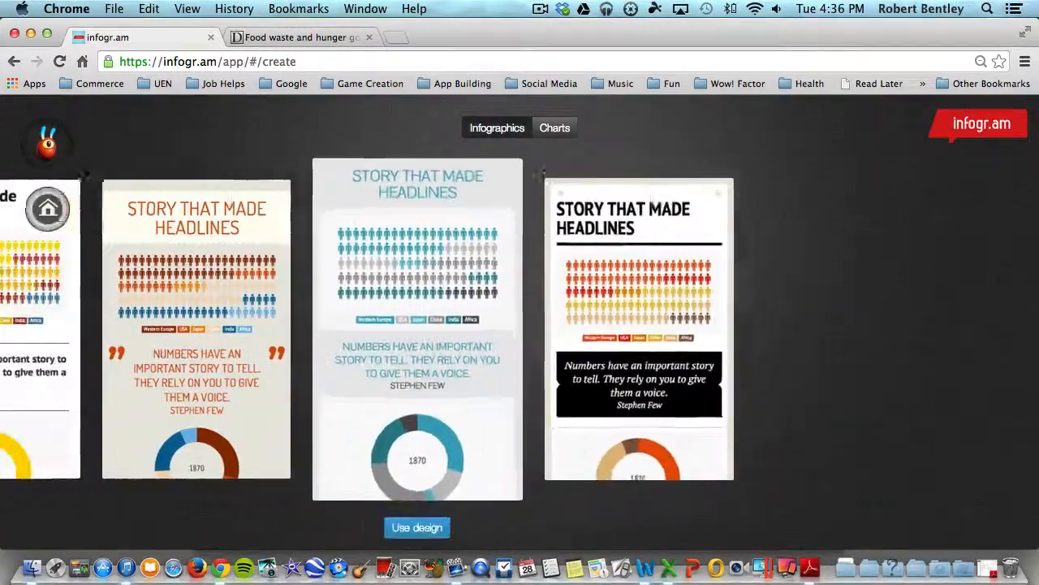
key(Left)
key(Left)
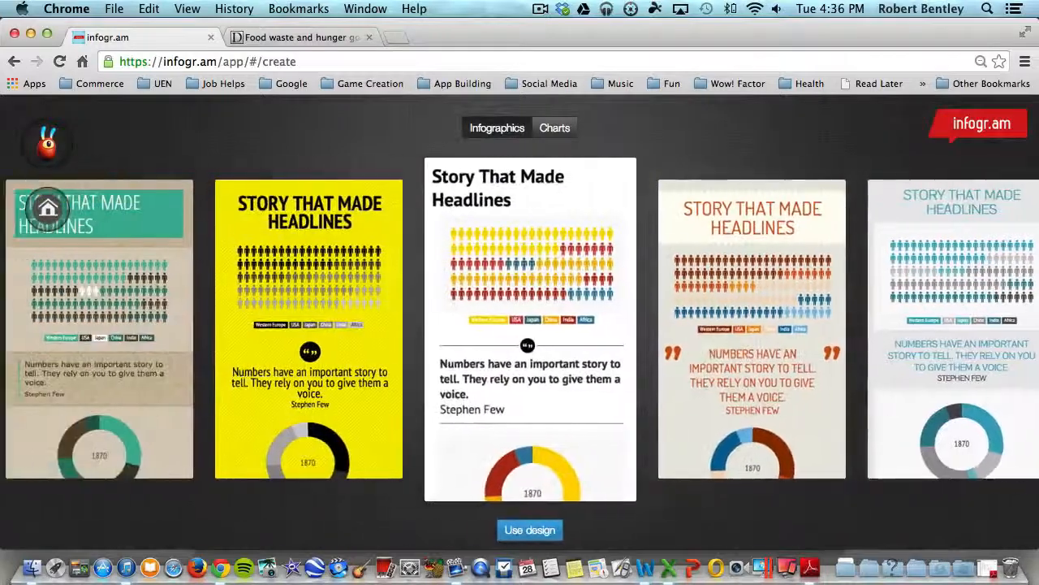
key(Left)
key(Left)
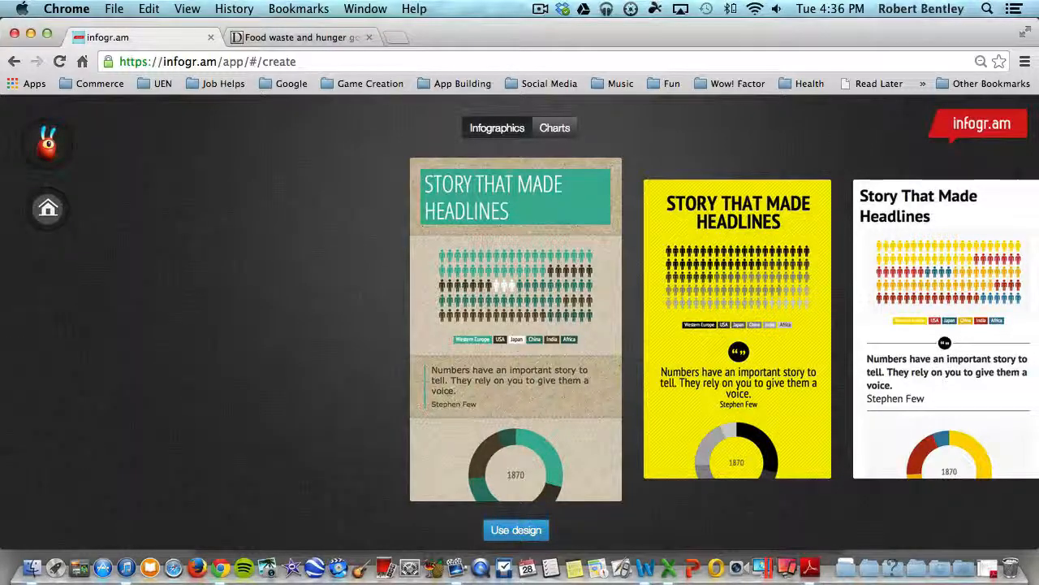
Create the infographic from the cream design with the orange headline and large quotation marks, and look over its default contents.
scroll(520, 328, right, 5)
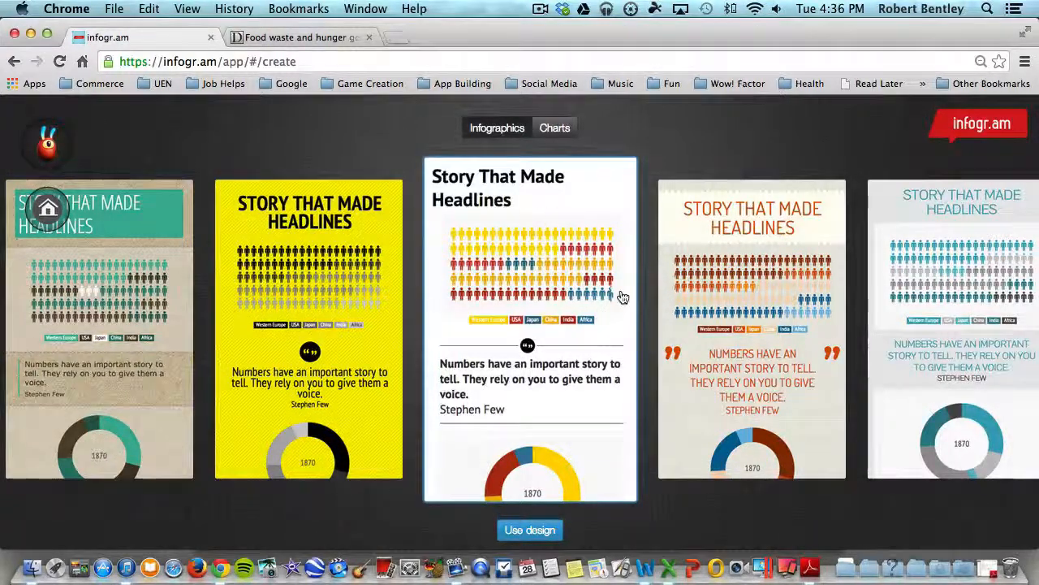
scroll(596, 272, right, 2)
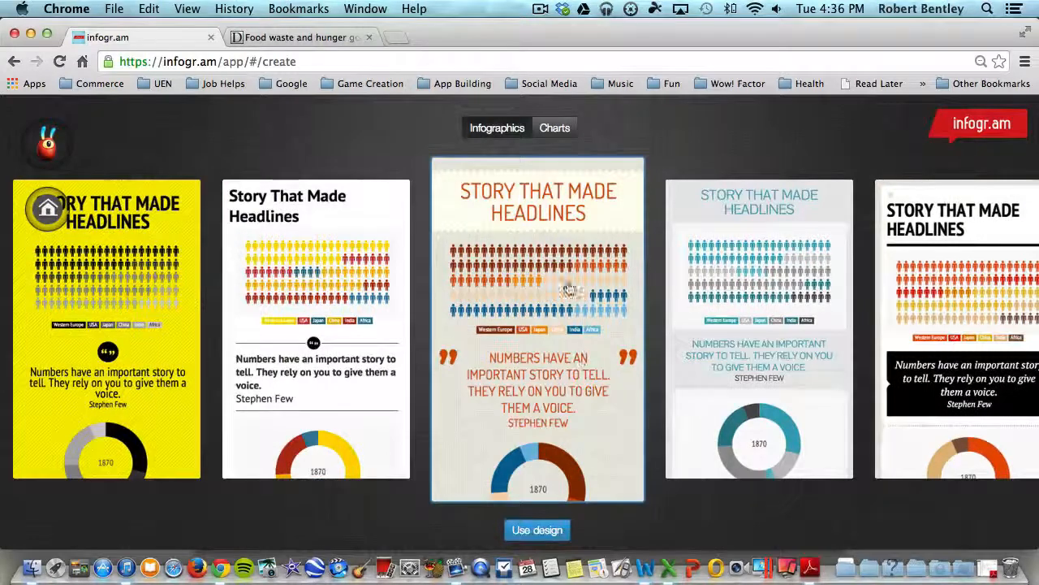
click(532, 529)
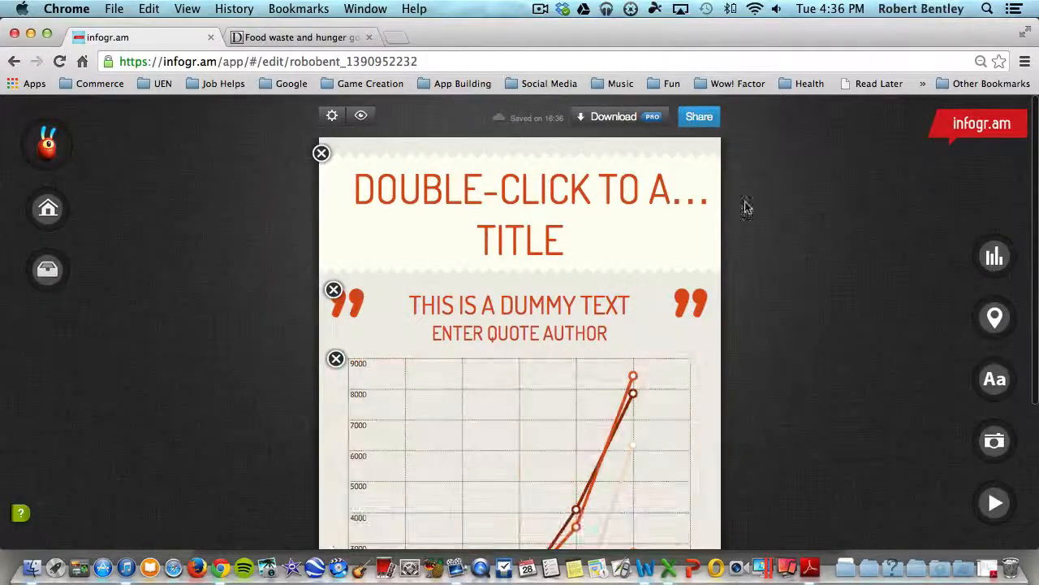
scroll(650, 211, down, 3)
scroll(650, 217, down, 3)
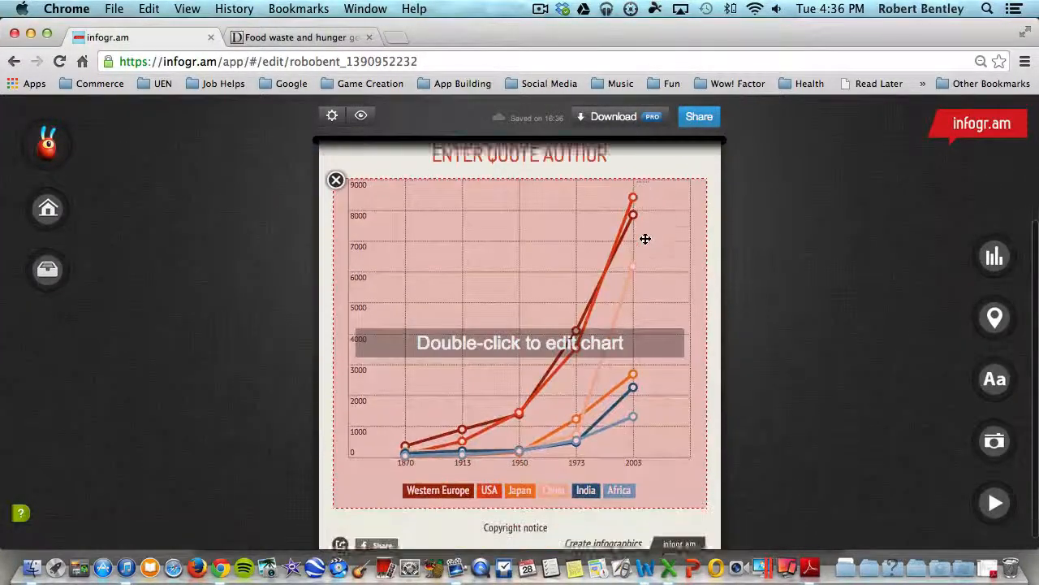
scroll(634, 255, up, 6)
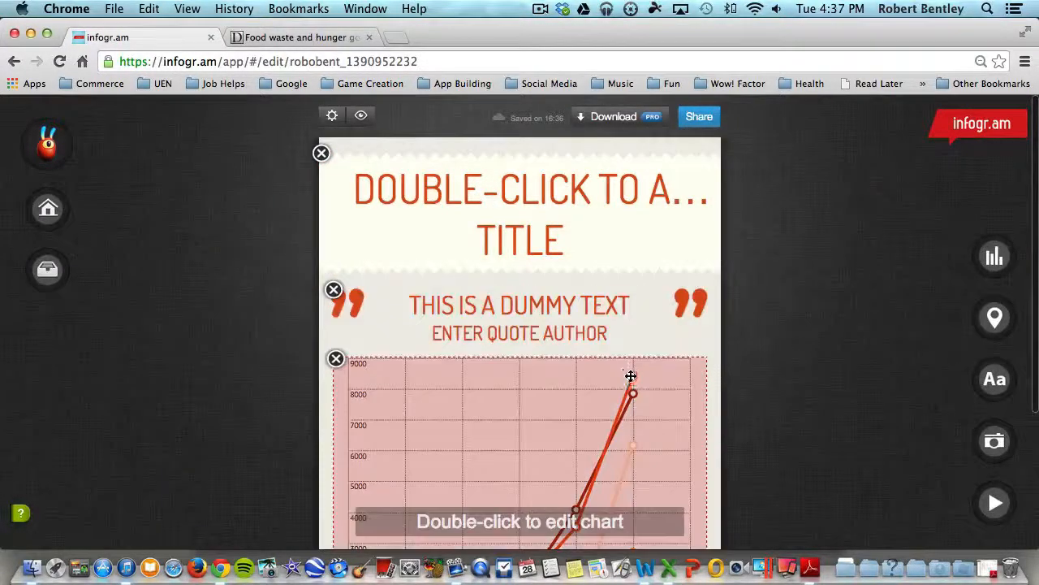
scroll(631, 378, down, 6)
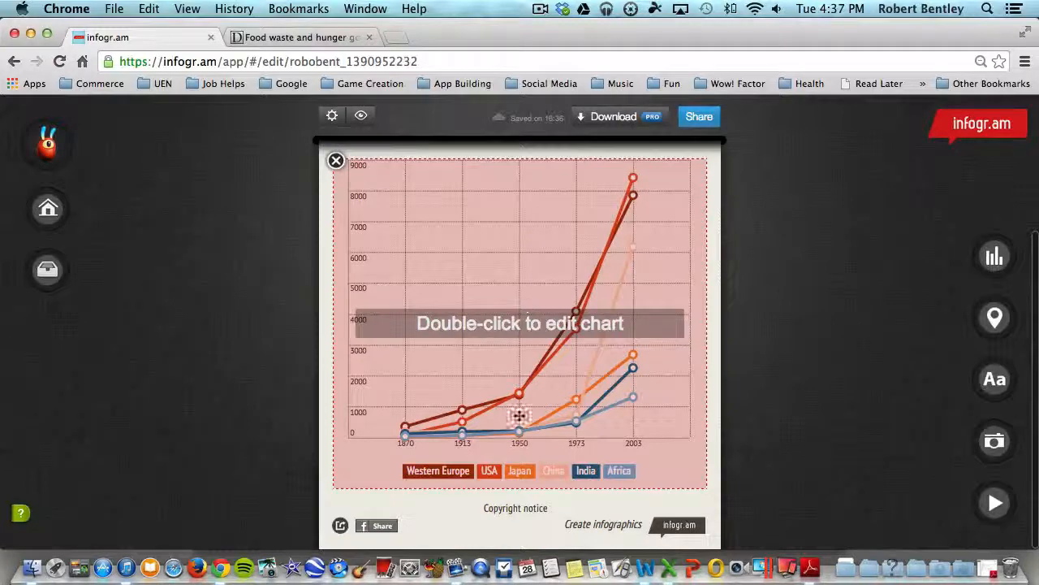
scroll(610, 447, up, 6)
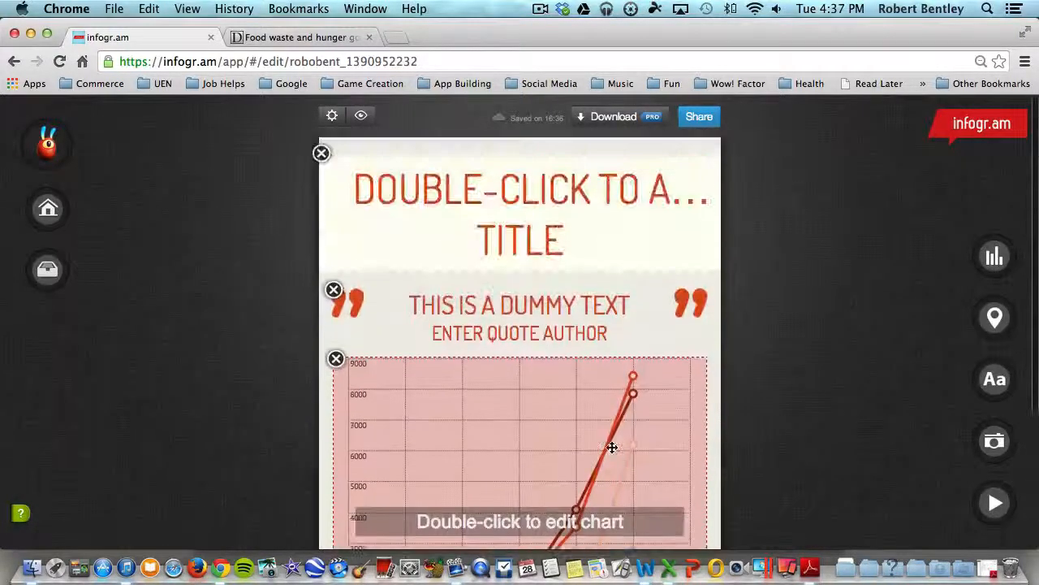
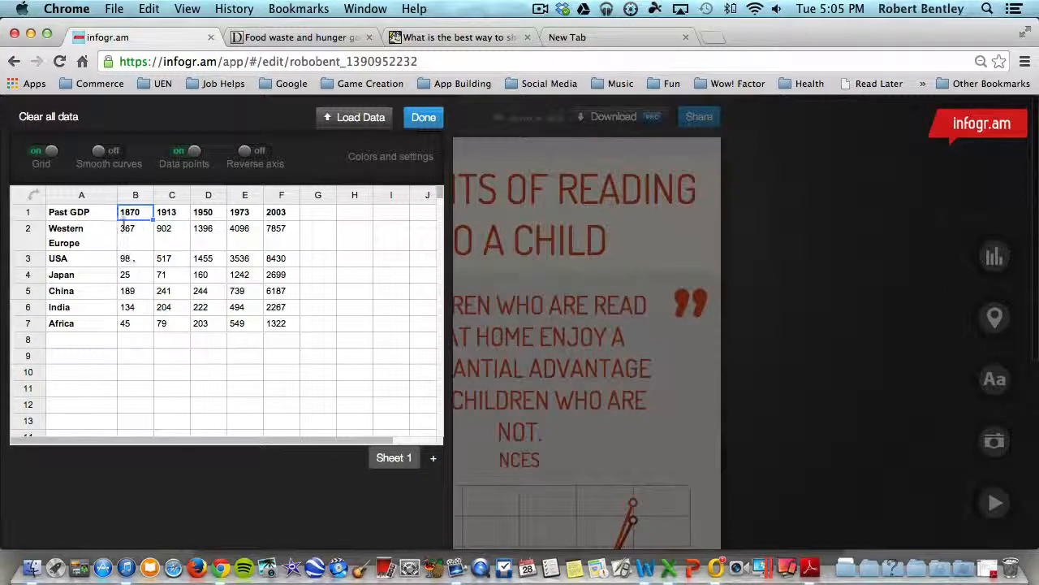
Replace the line chart's row labels Western Europe, USA and Japan with the placeholder text ajsl;kjfjklasf, als;jf; and a;lskjdf;l.
click(84, 213)
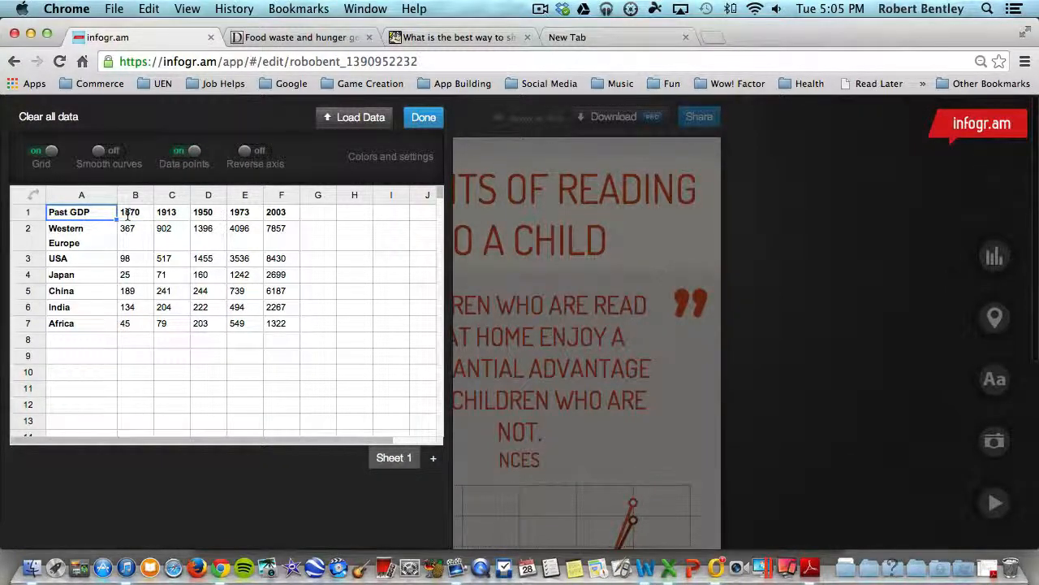
click(93, 242)
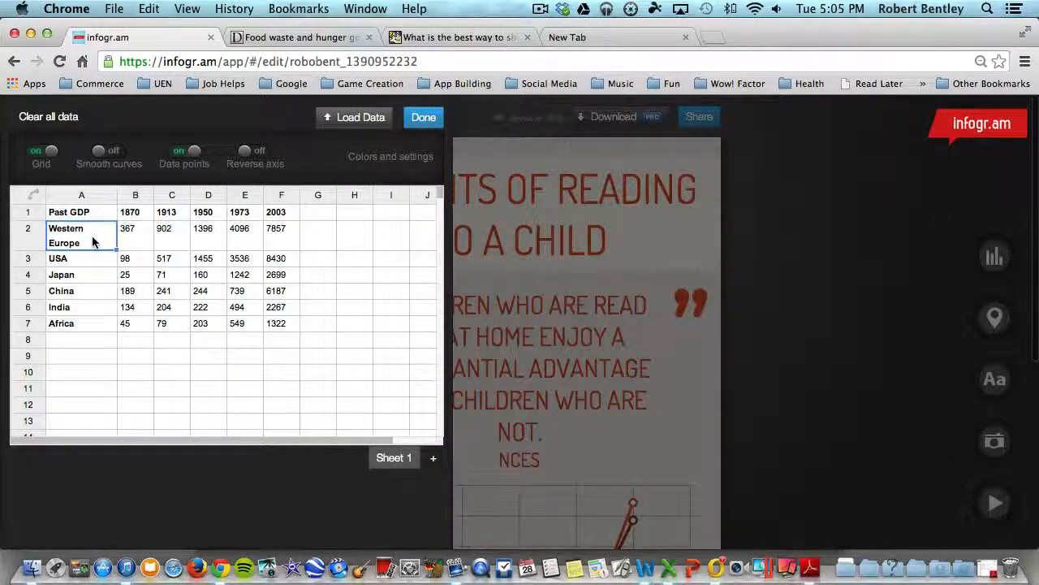
click(90, 256)
click(96, 292)
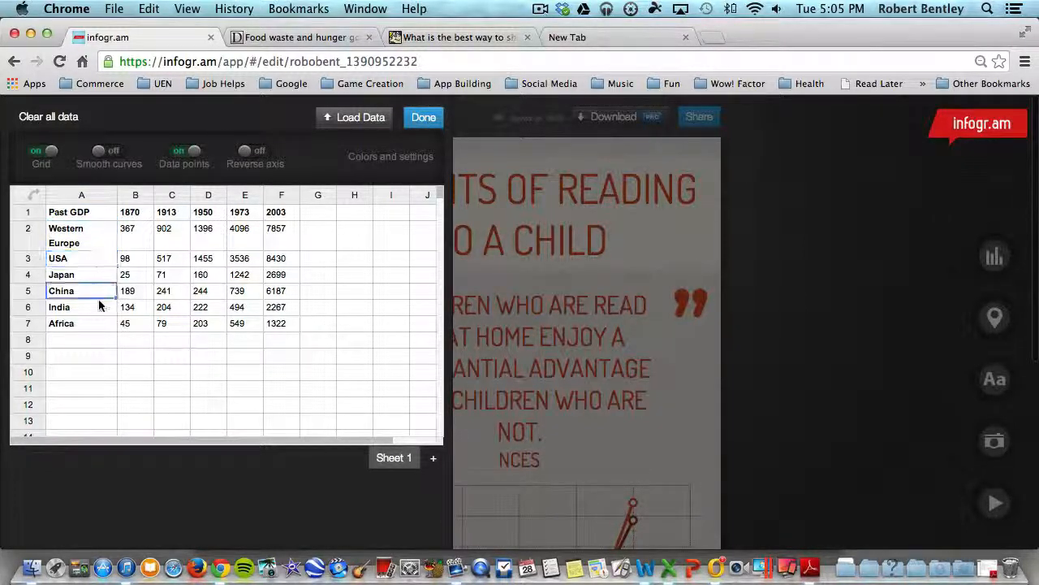
click(89, 310)
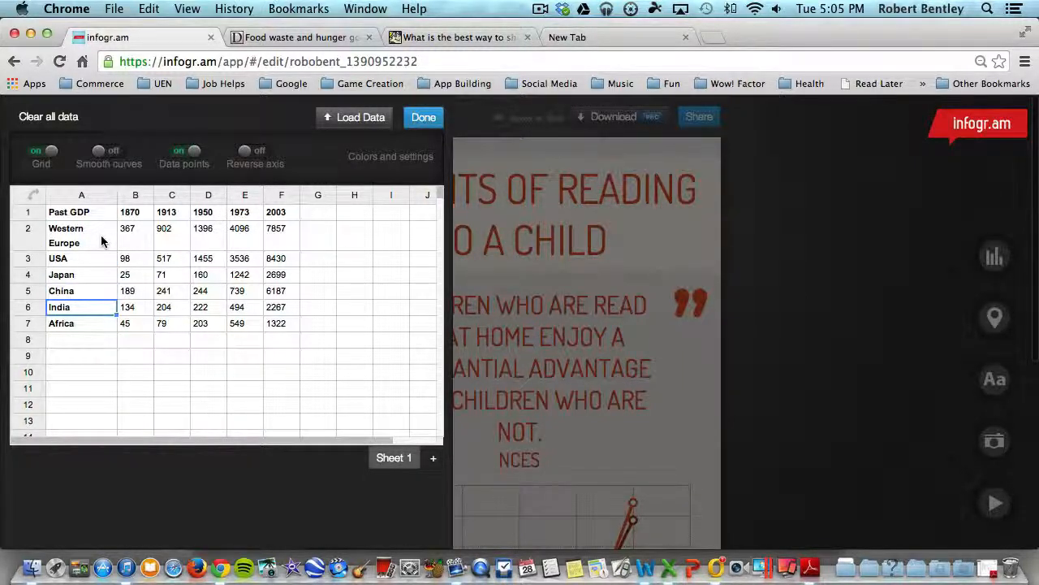
click(99, 239)
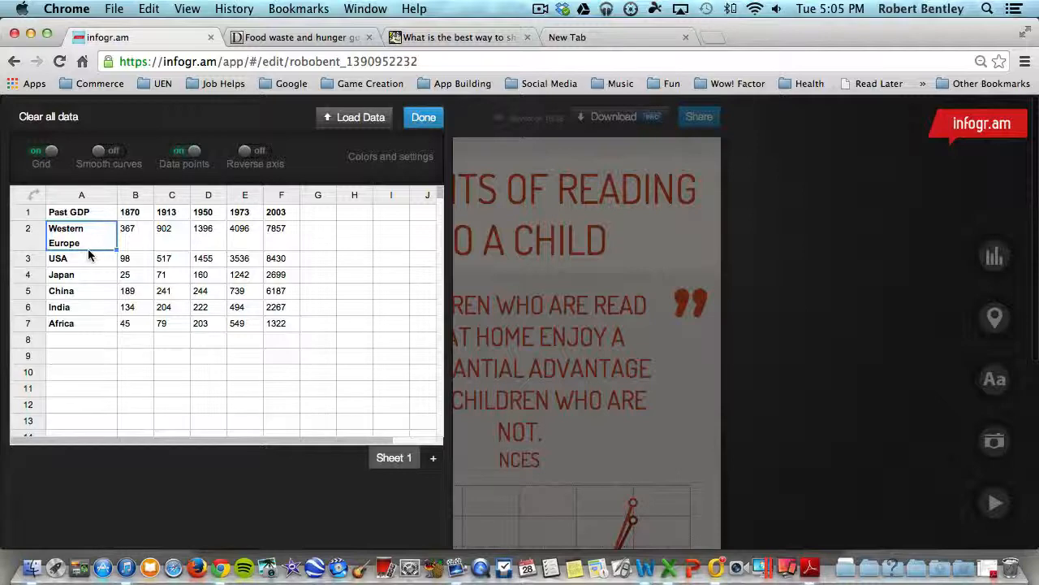
text(ajsl;kfjklasf)
key(Return)
text(als;)
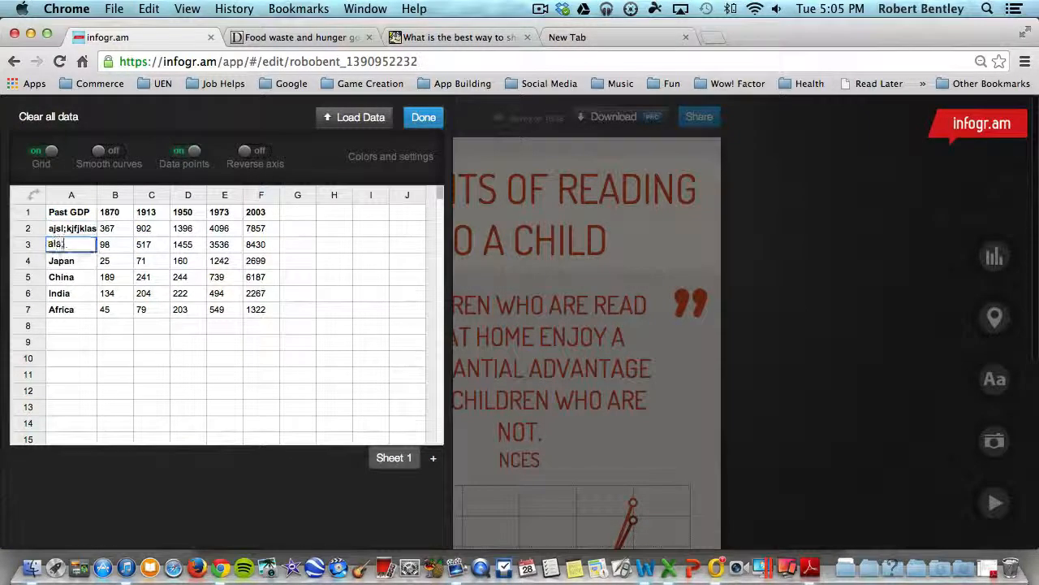
text(jf;)
key(Return)
text(a;lskjdf;l)
key(Return)
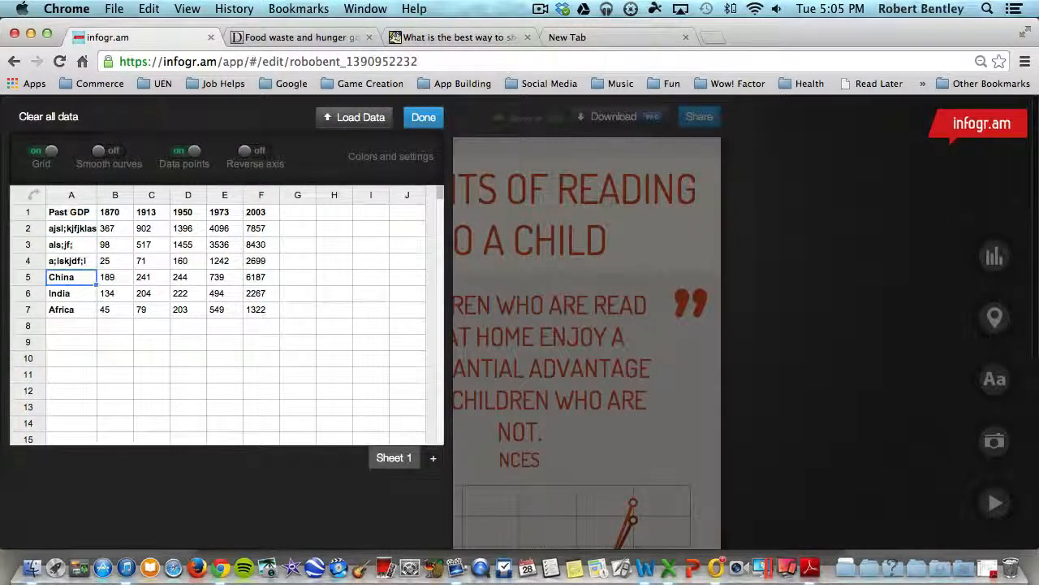
Replace the 1870 and 1913 column headers and the first row's 1870 value with asdf.
click(112, 212)
text(asdf)
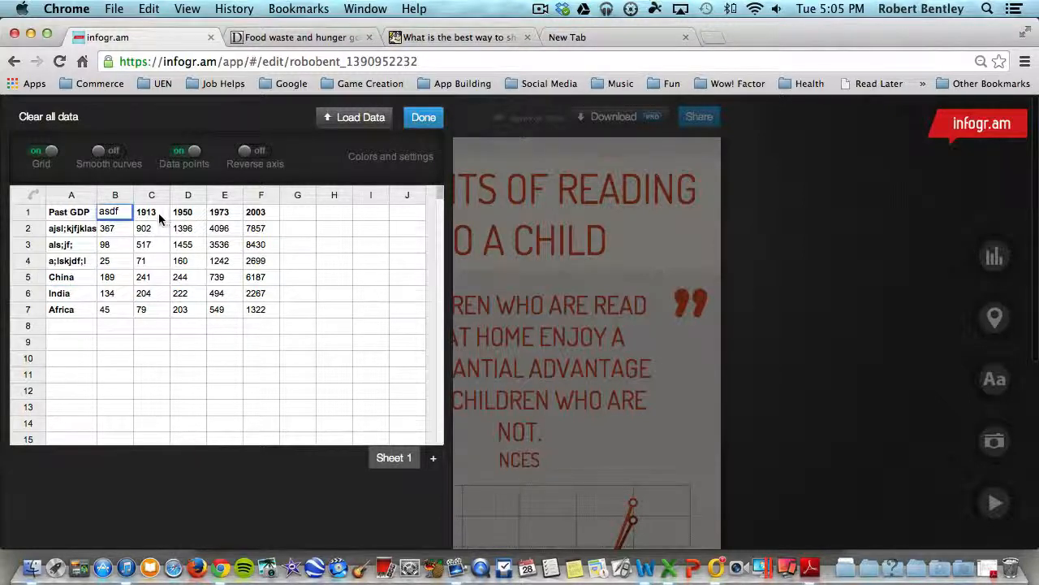
click(158, 215)
text(asdf)
click(105, 231)
text(asdf)
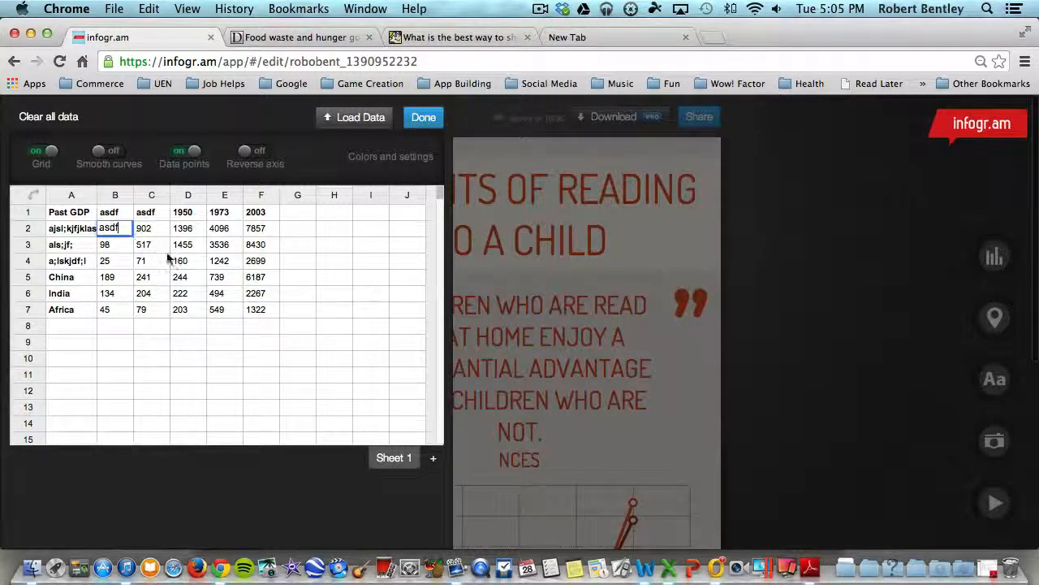
click(167, 259)
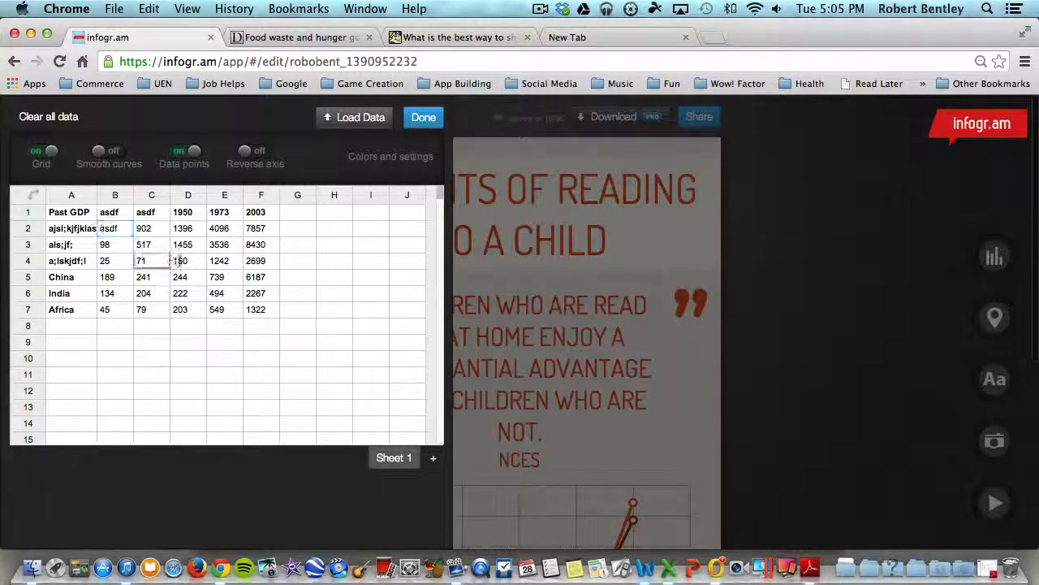
Try the line chart's Grid and Data points settings, switching the data points off and on again, and close the chart data.
click(36, 153)
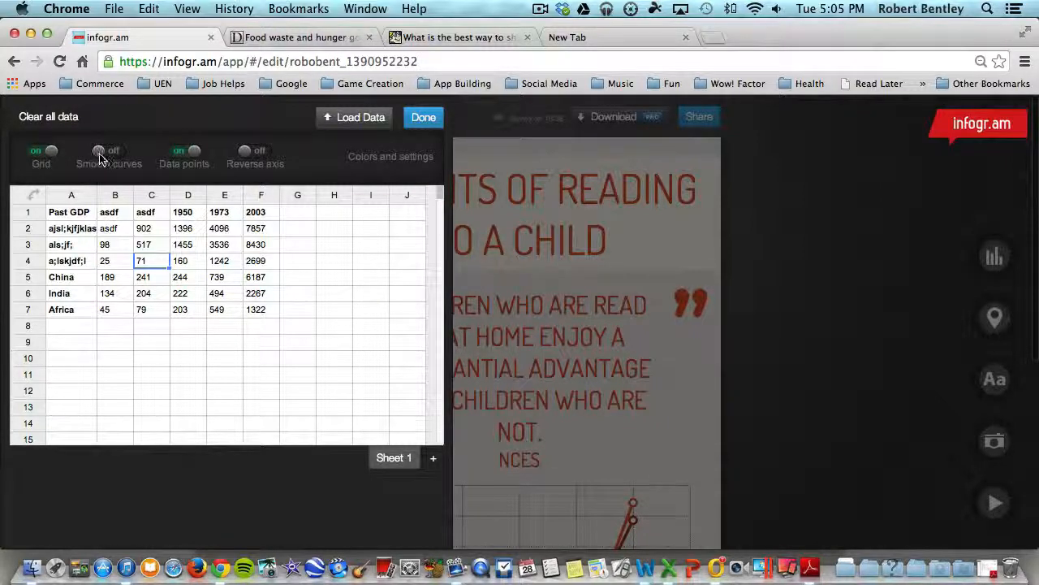
scroll(570, 281, down, 10)
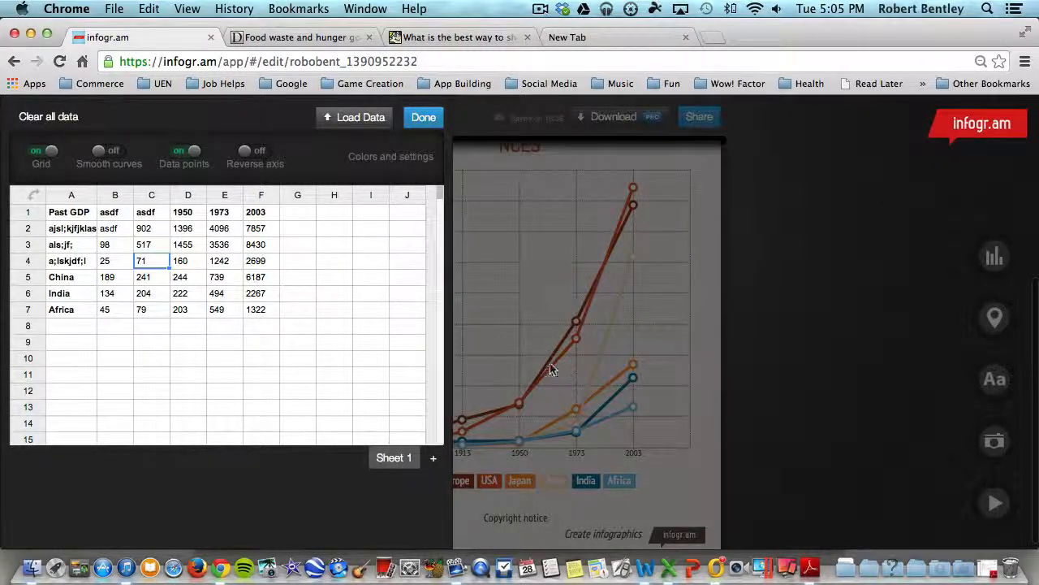
scroll(564, 351, down, 1)
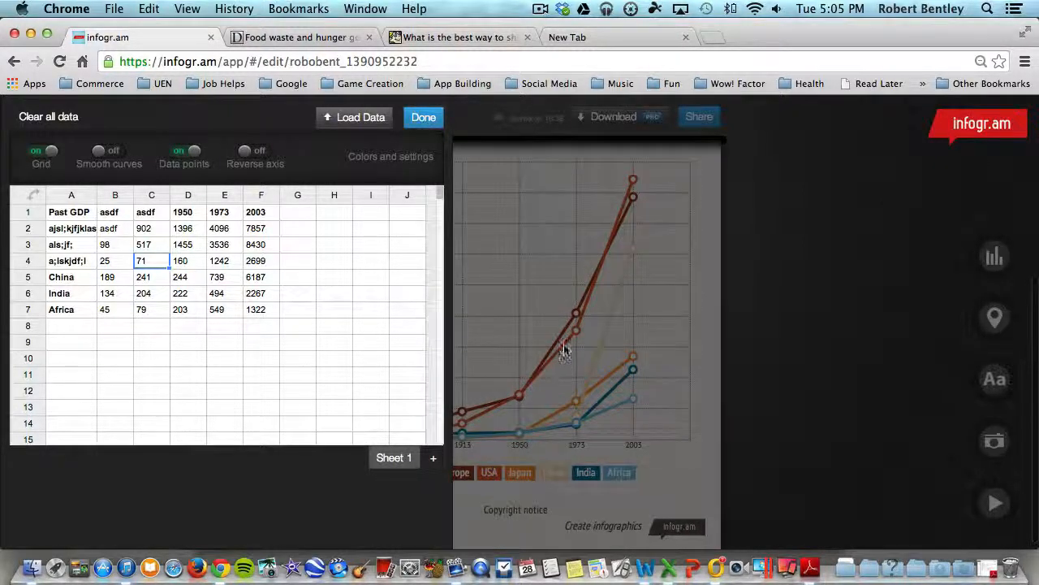
scroll(575, 344, up, 1)
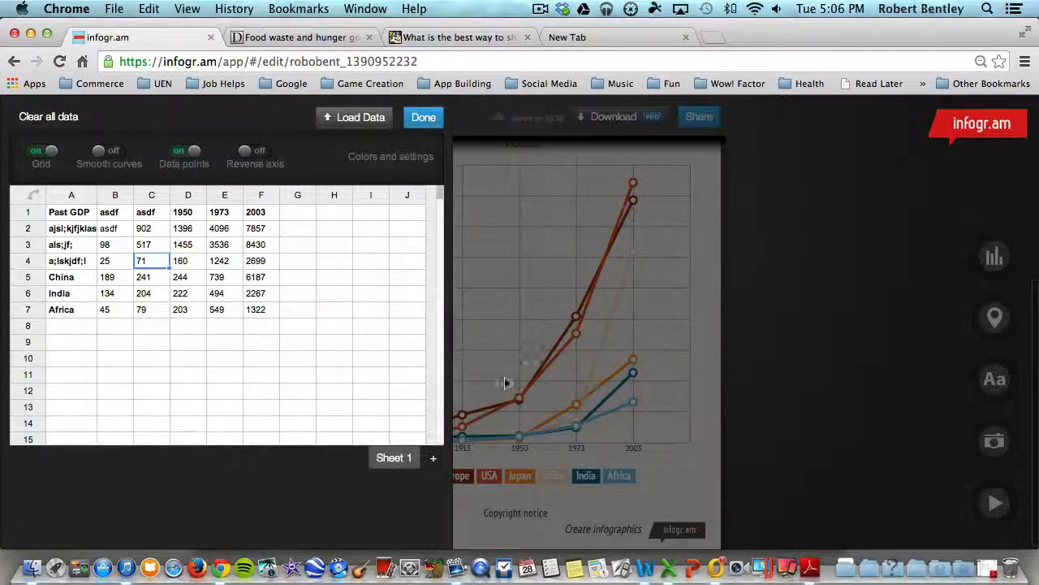
scroll(501, 408, up, 1)
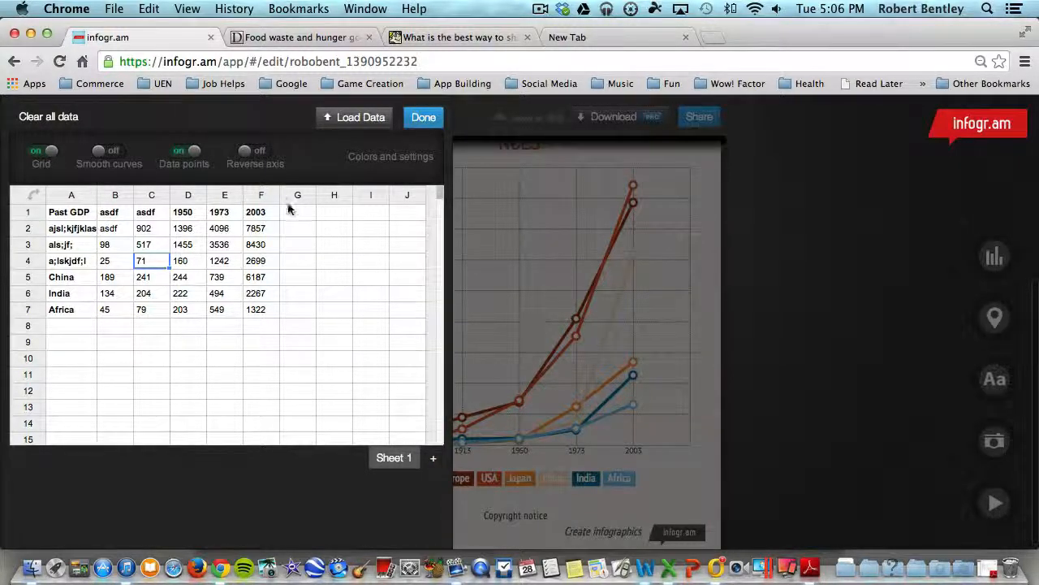
click(192, 152)
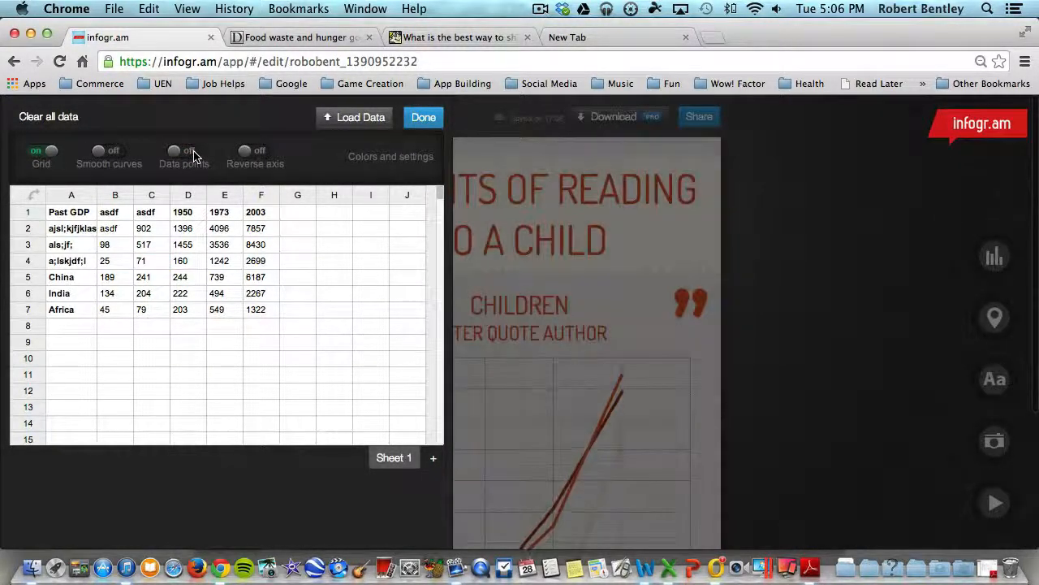
click(192, 152)
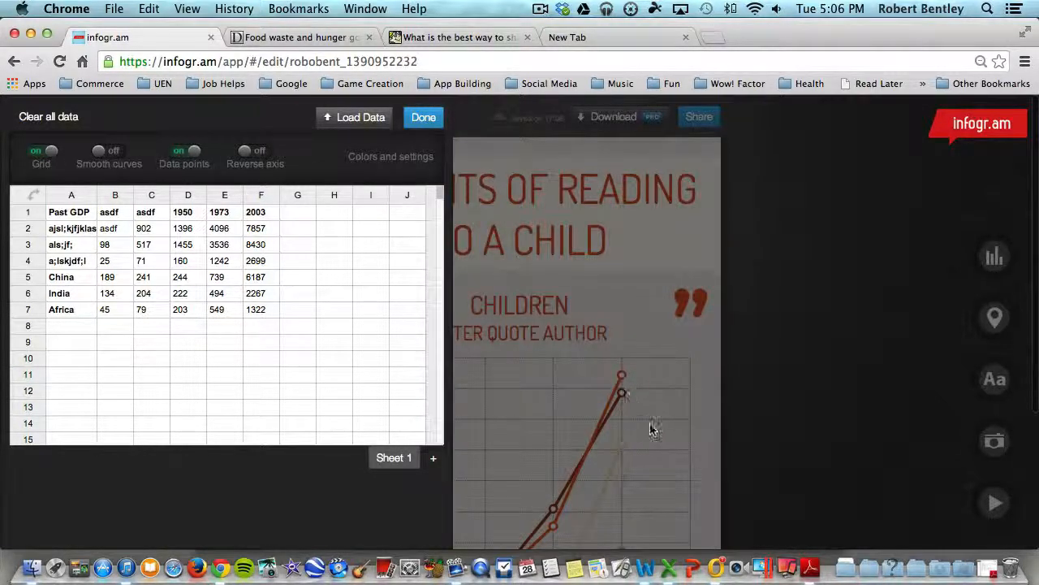
click(673, 422)
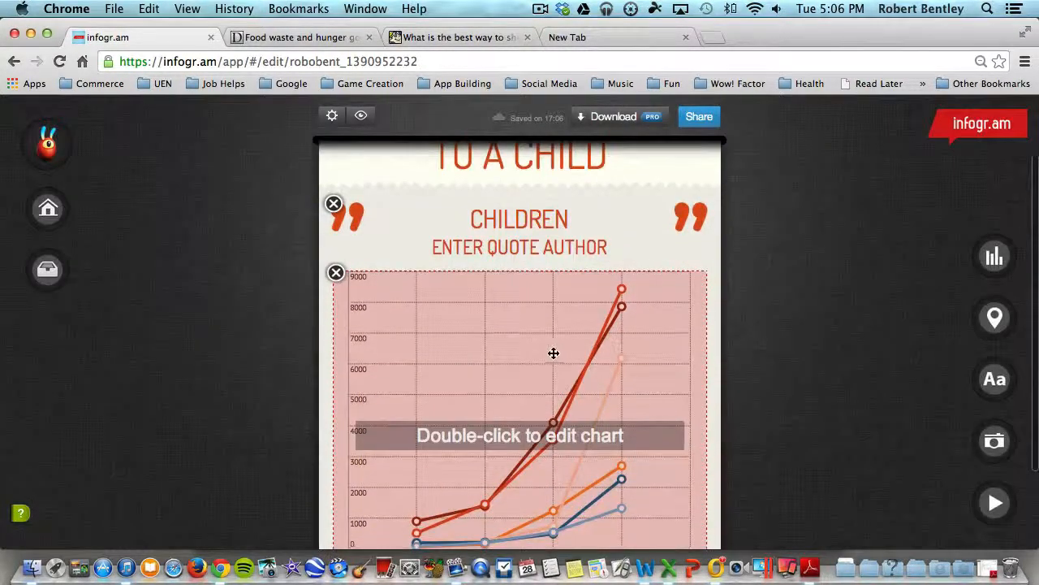
Reopen the line chart's data, switch Reverse axis on and off again, and finish editing.
double_click(537, 421)
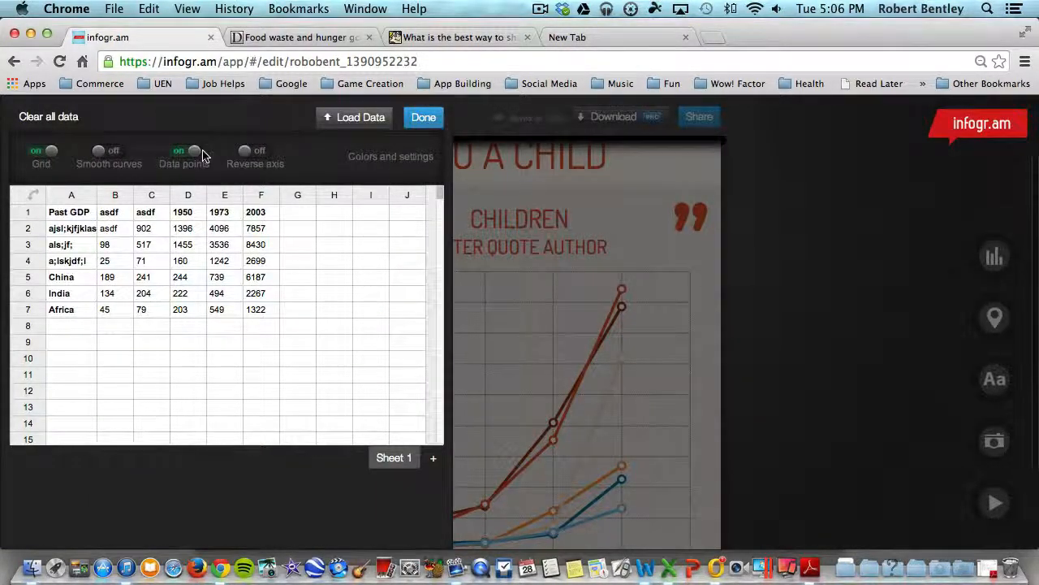
click(244, 151)
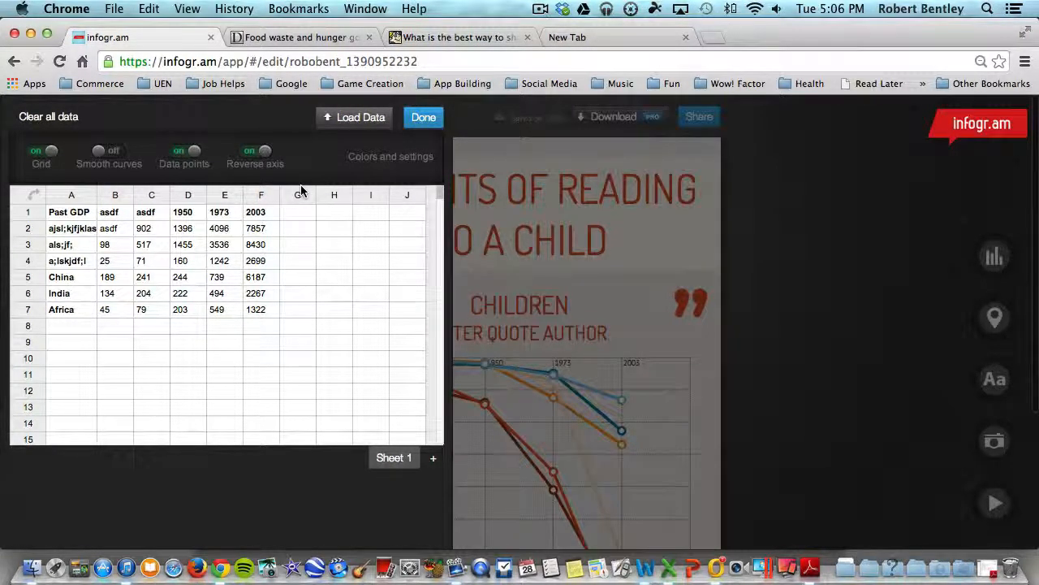
click(263, 156)
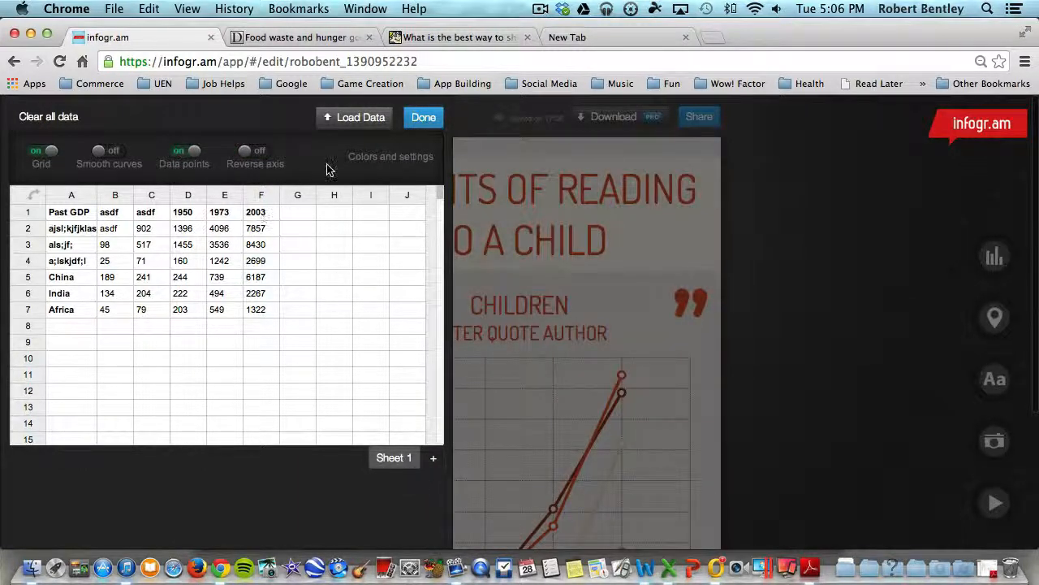
click(424, 118)
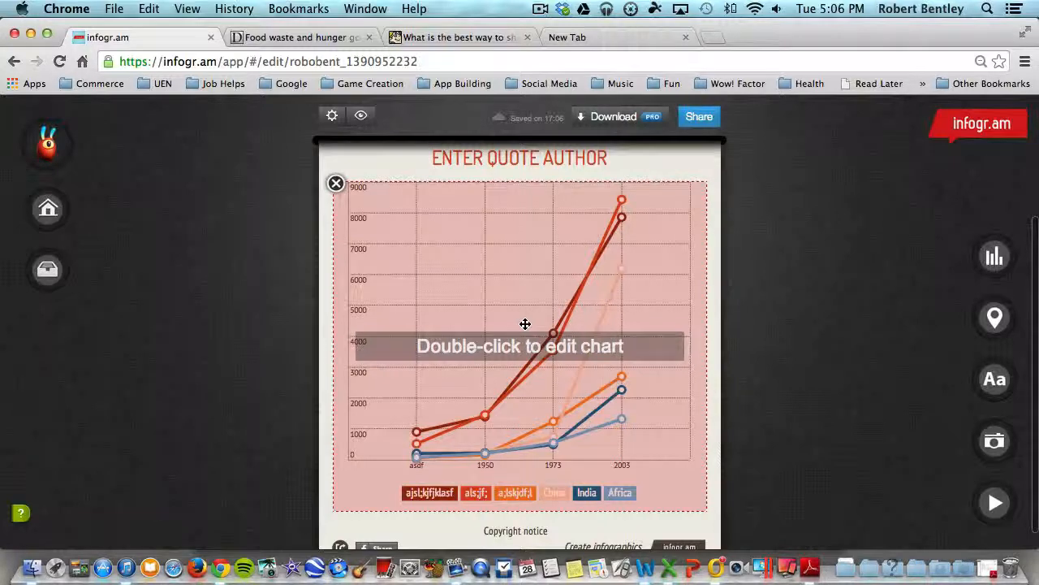
Delete the line chart from the infographic and add a pie chart in its place.
scroll(376, 189, up, 3)
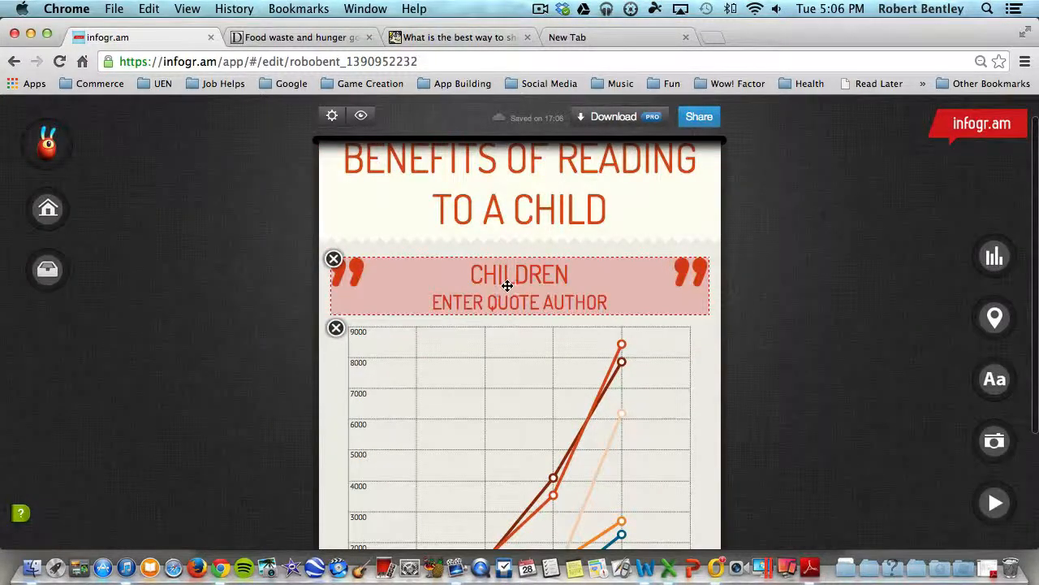
scroll(339, 332, down, 1)
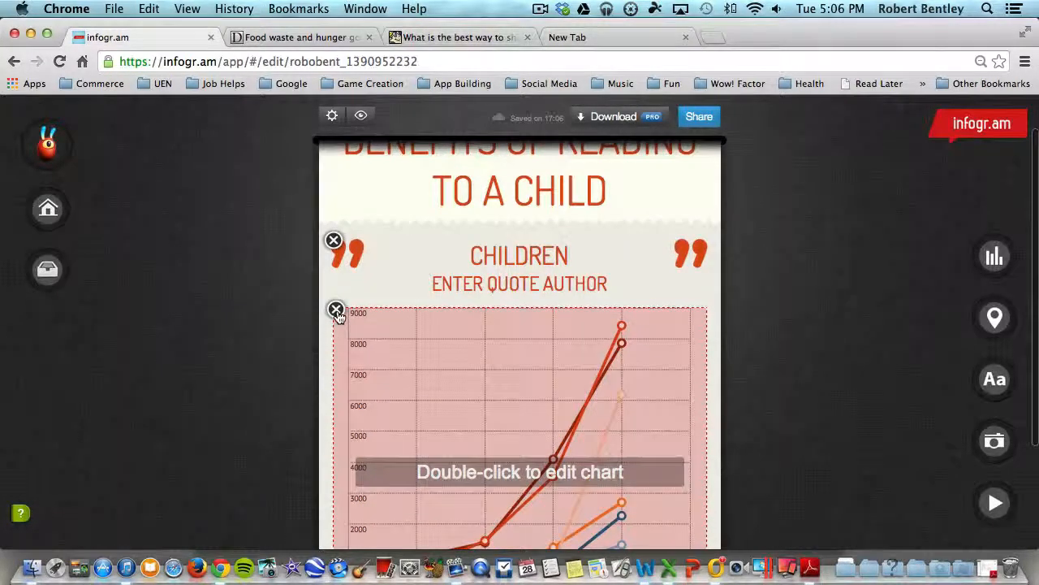
click(339, 314)
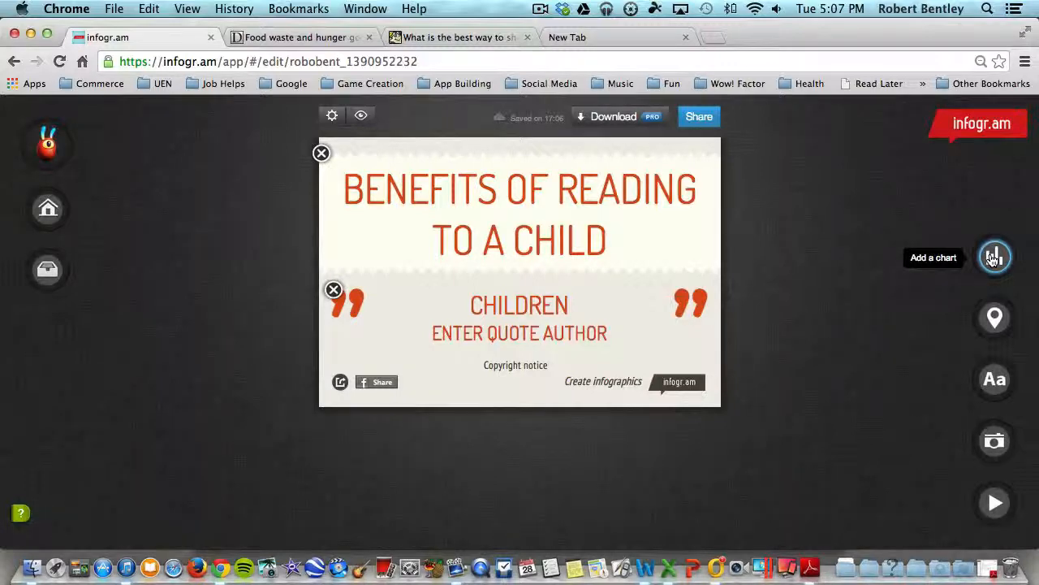
click(994, 259)
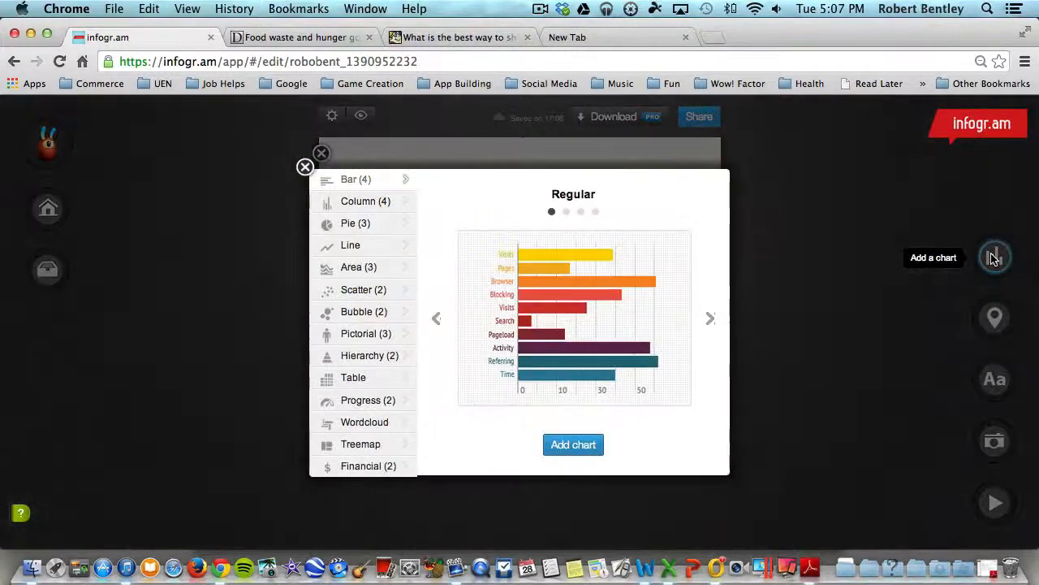
click(360, 225)
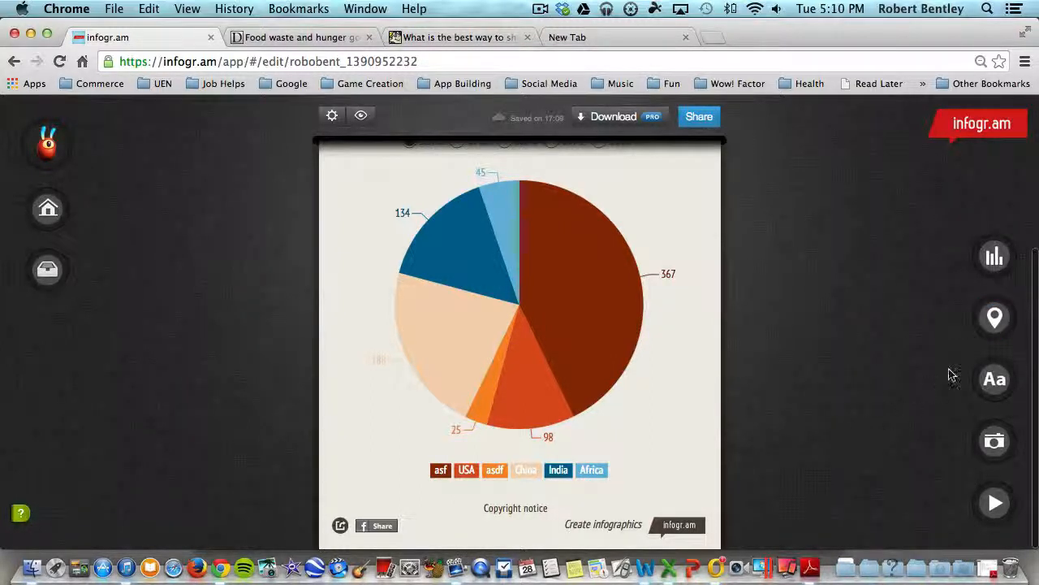
Add a world map to the infographic below the pie chart.
click(994, 319)
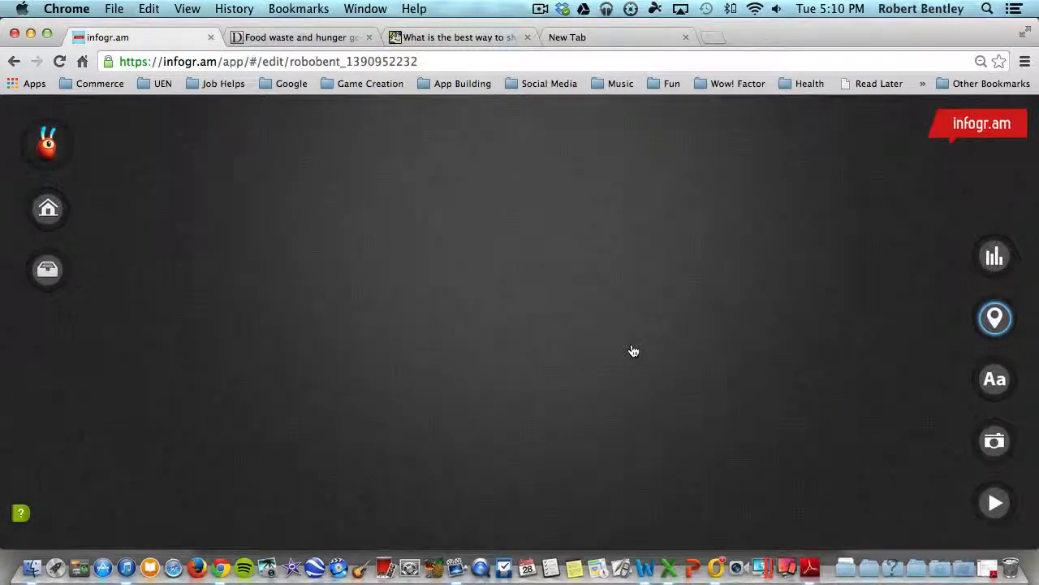
scroll(634, 349, down, 5)
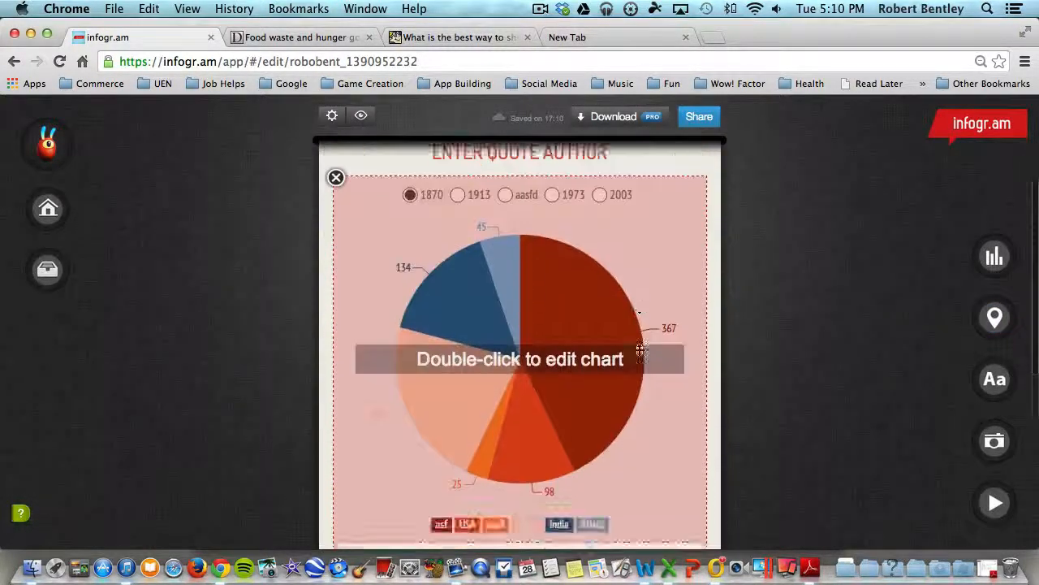
scroll(641, 350, down, 9)
Examine the world map's data table of countries and Unesco site values, then close it.
double_click(511, 345)
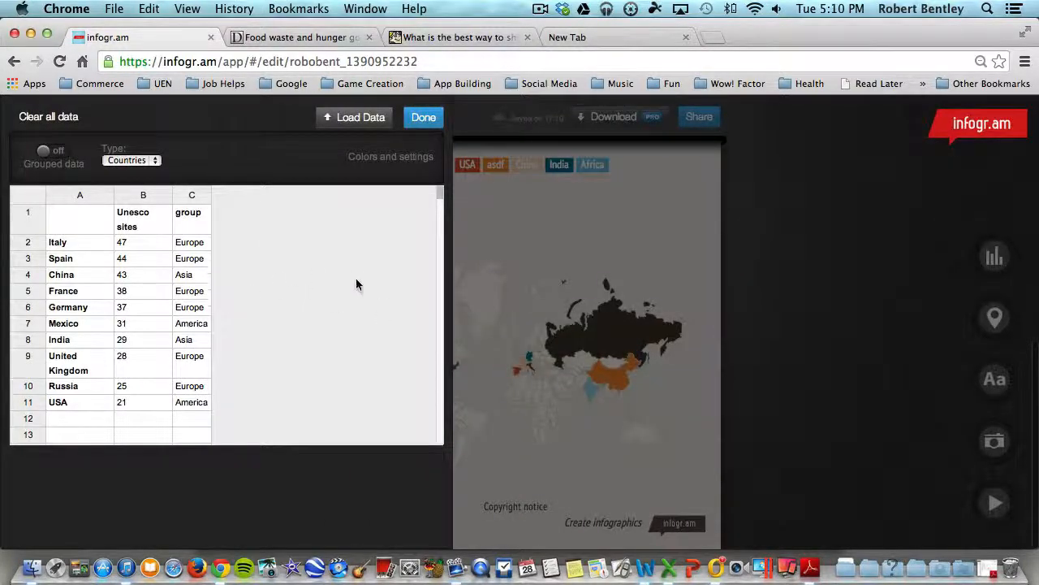
click(83, 247)
click(128, 242)
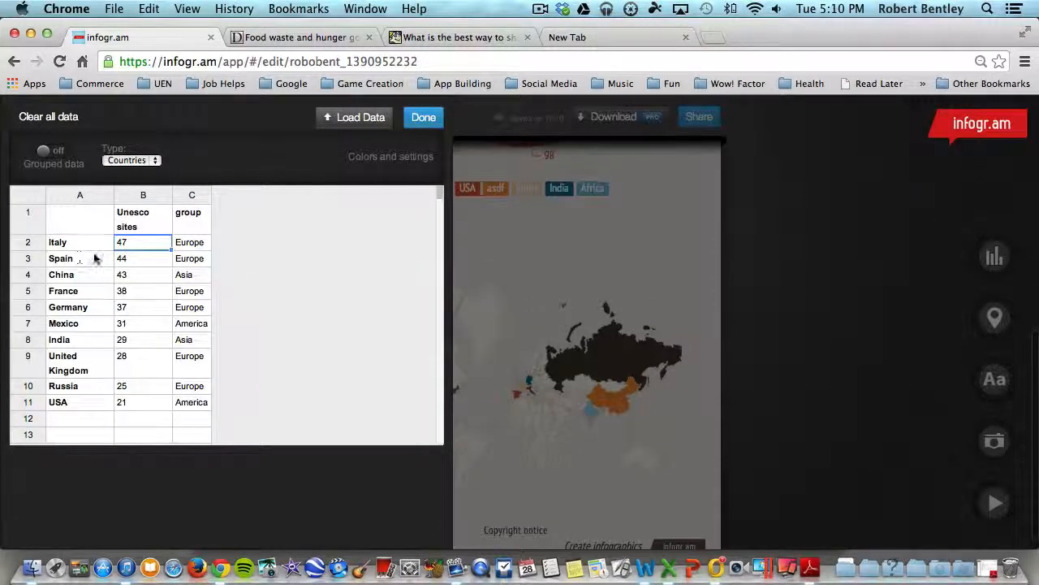
click(136, 263)
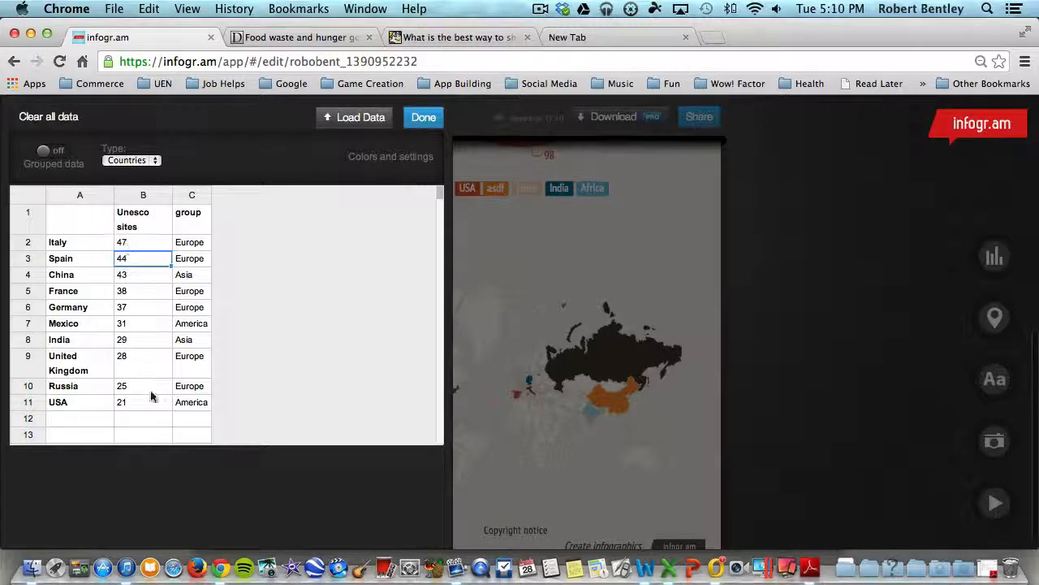
click(423, 119)
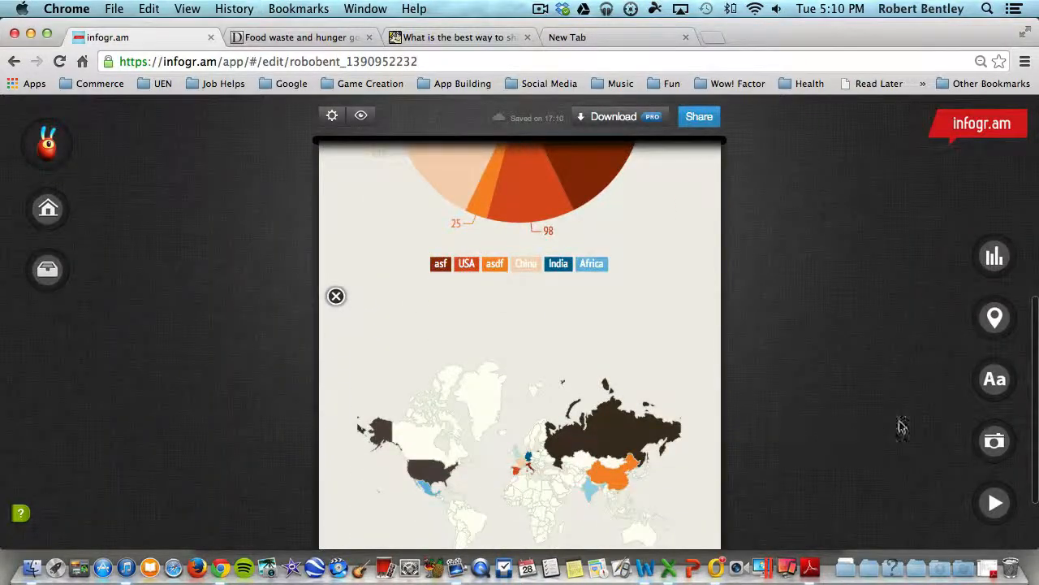
Add a Timer text element below the world map.
click(1005, 382)
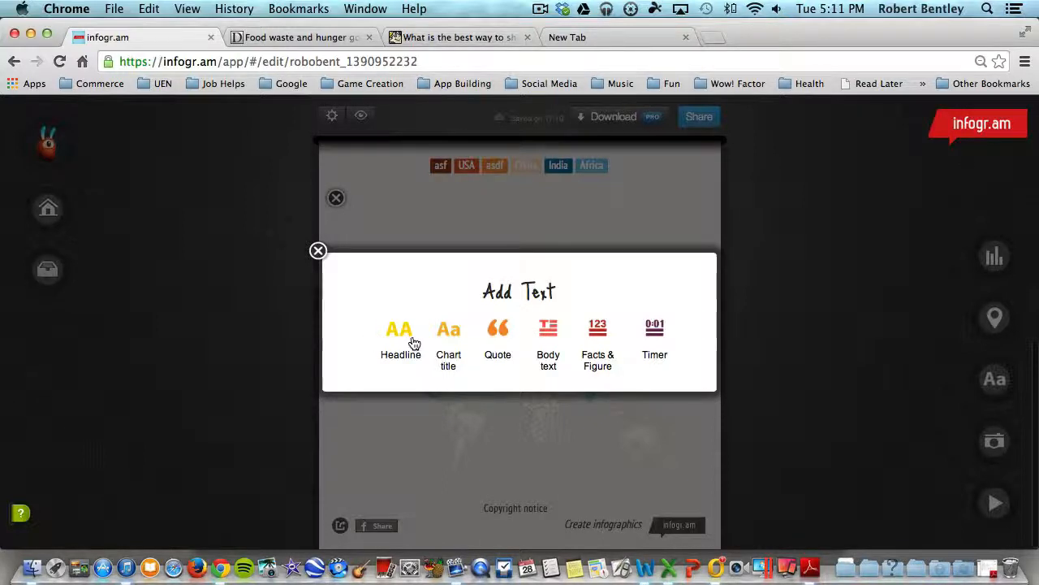
click(661, 333)
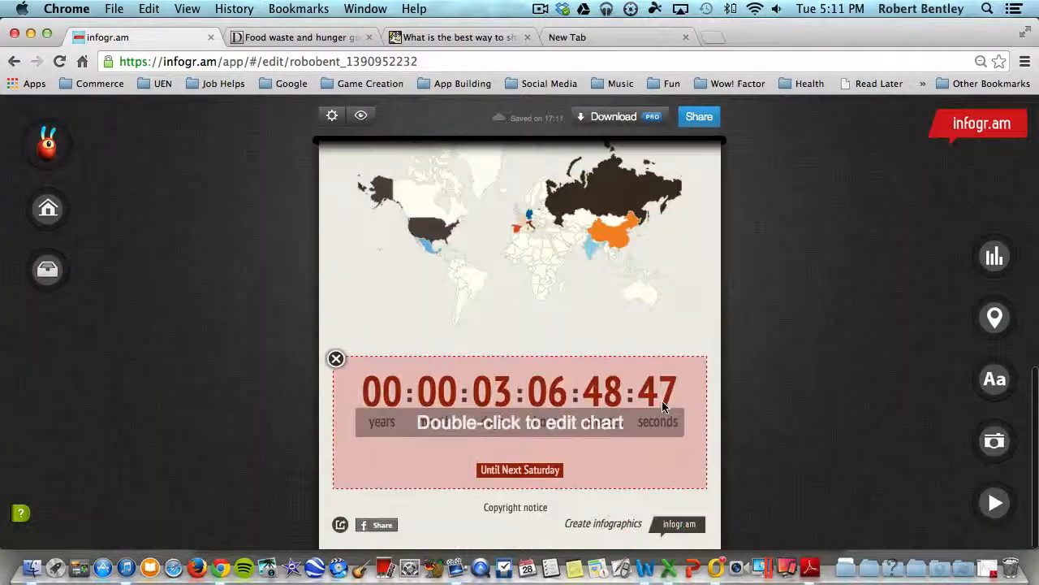
Set the Timer's target date to year 2015, month 1, day 1 and apply the edit.
double_click(491, 426)
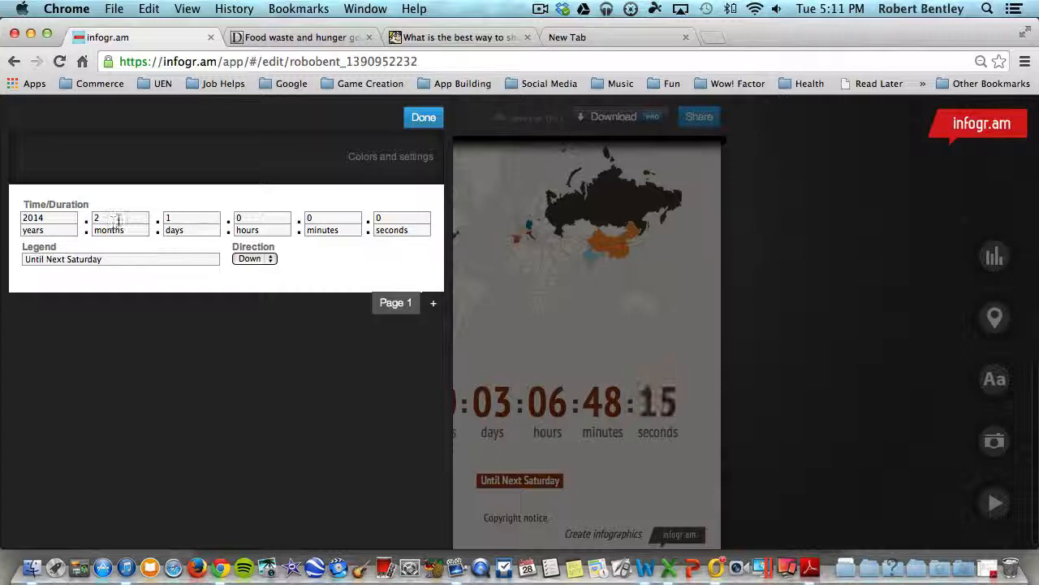
click(55, 218)
key(BackSpace)
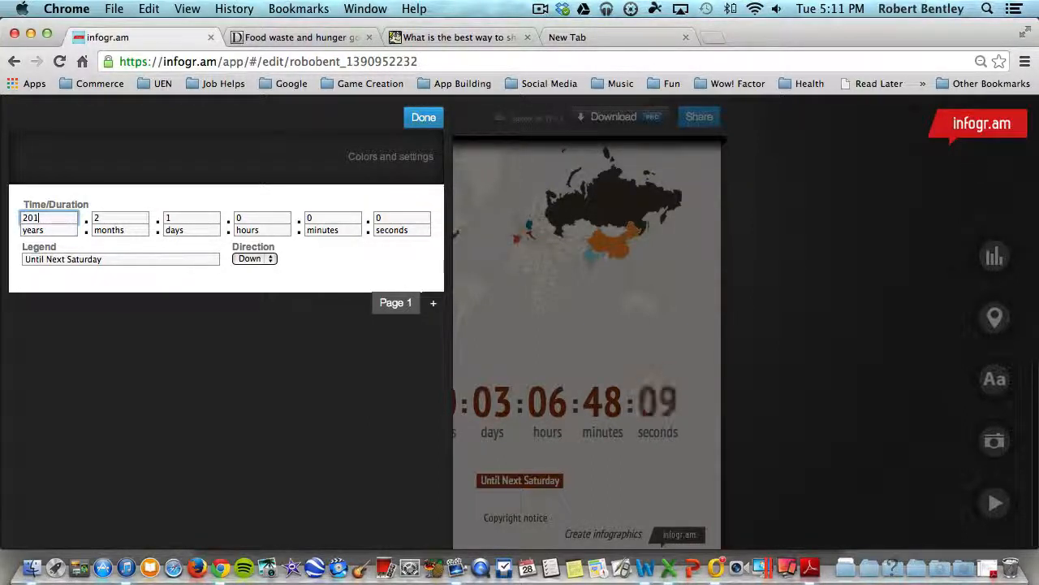
click(118, 218)
key(BackSpace)
text(1)
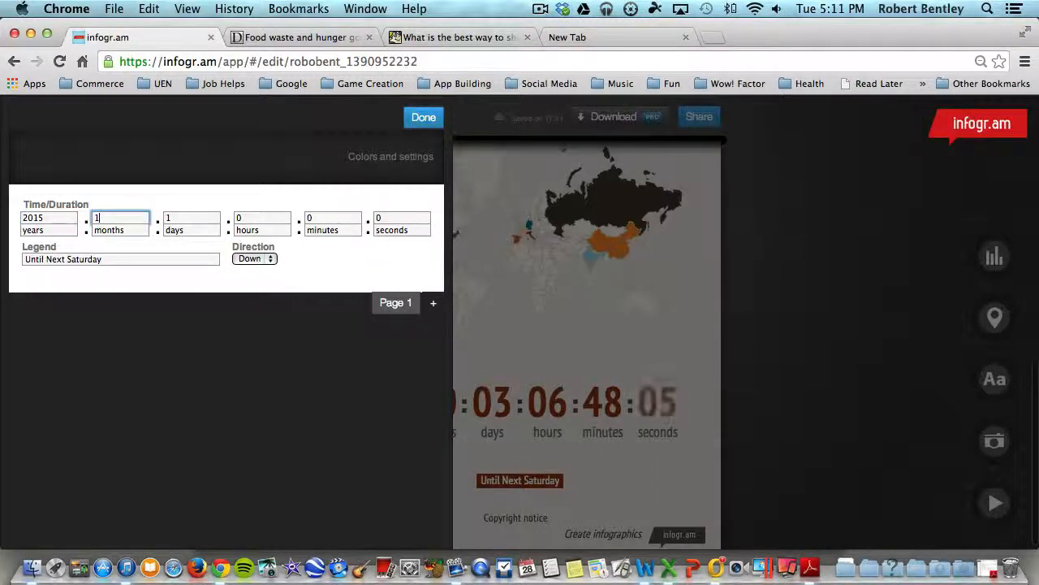
click(190, 220)
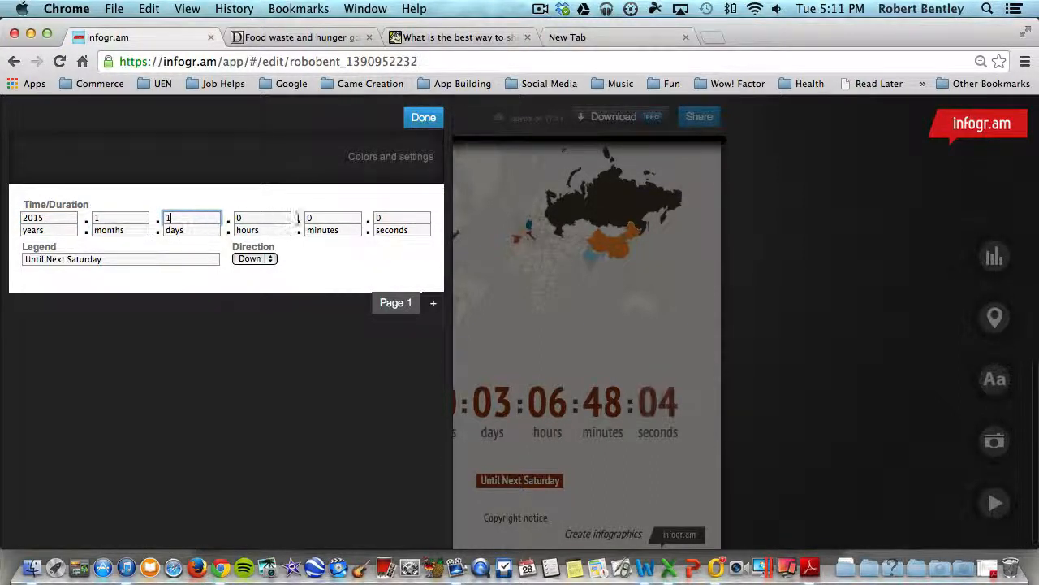
click(423, 117)
scroll(751, 381, down, 3)
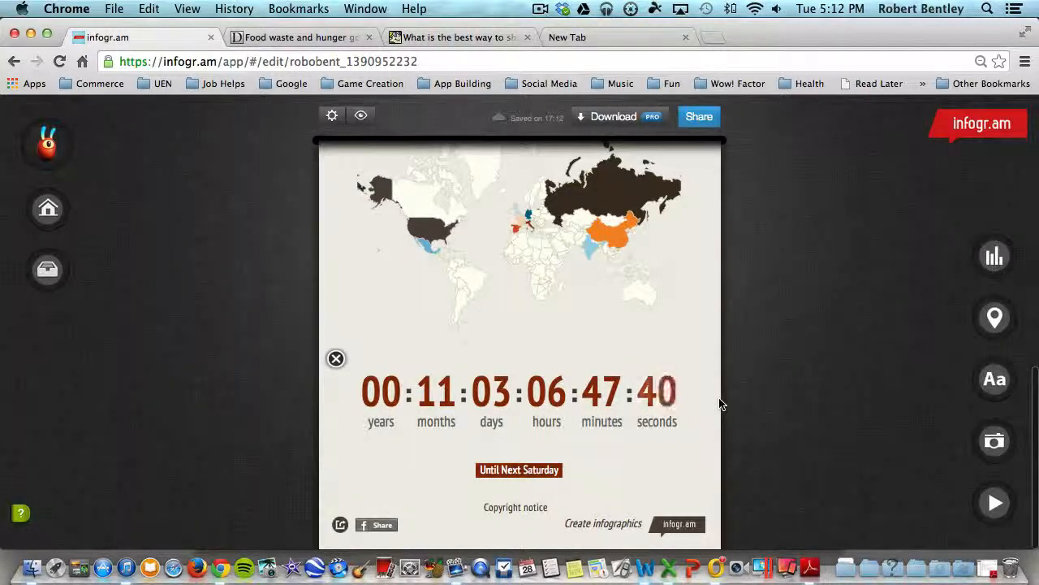
Examine the options for adding text, a picture and a Vimeo or YouTube video without inserting anything.
scroll(1025, 400, up, 1)
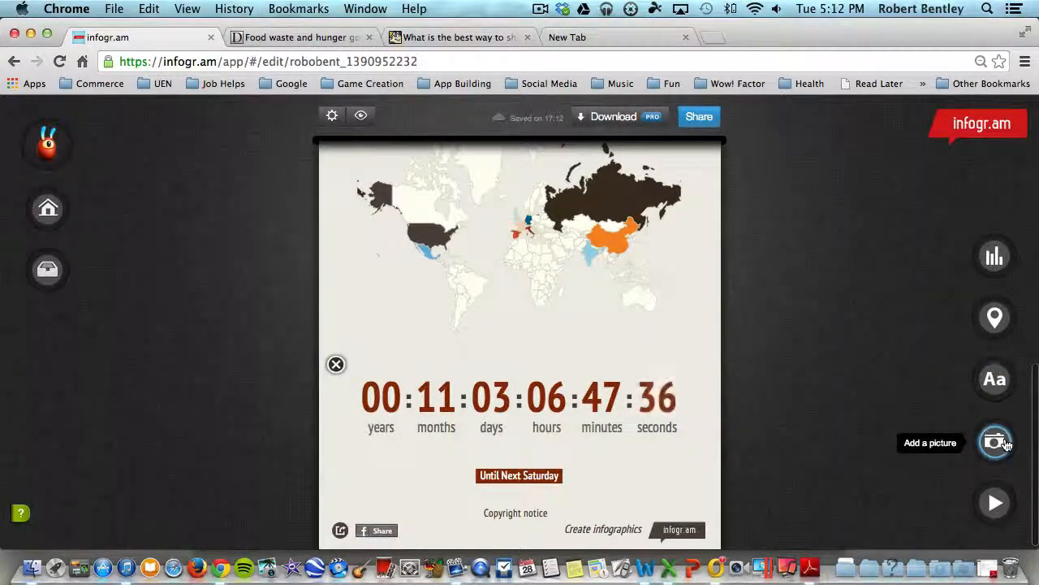
click(996, 379)
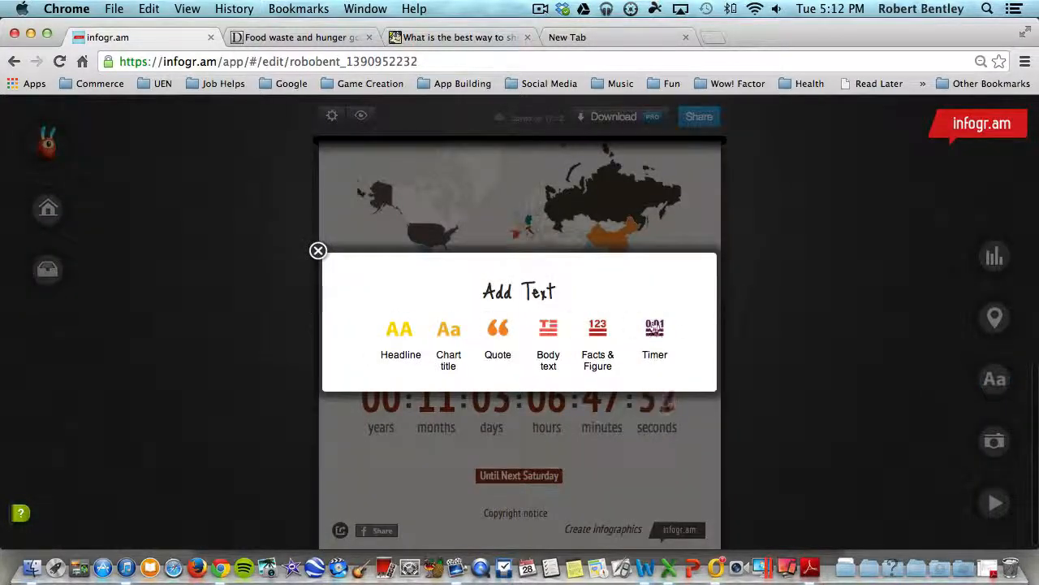
click(317, 250)
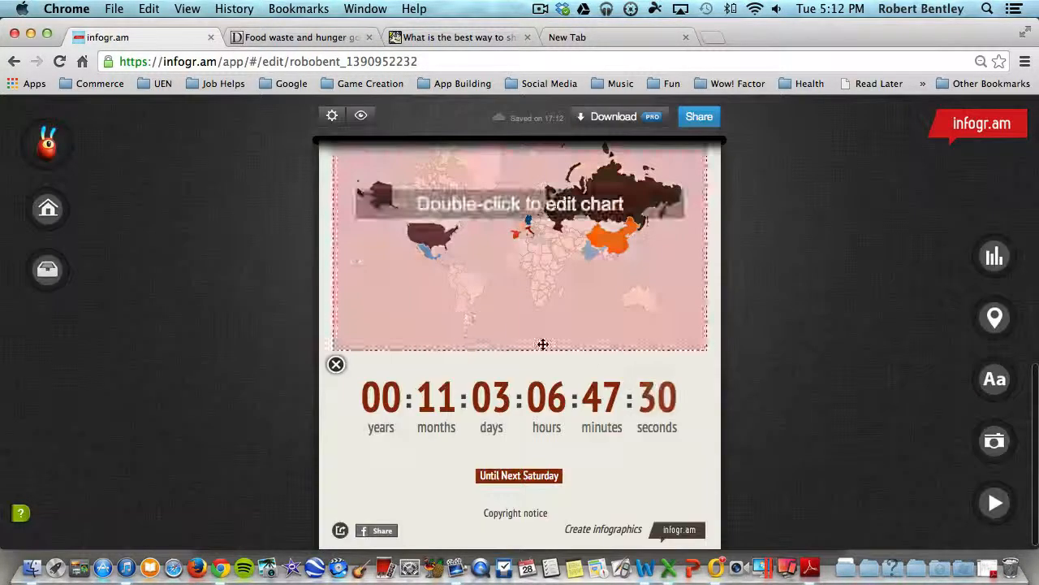
click(997, 442)
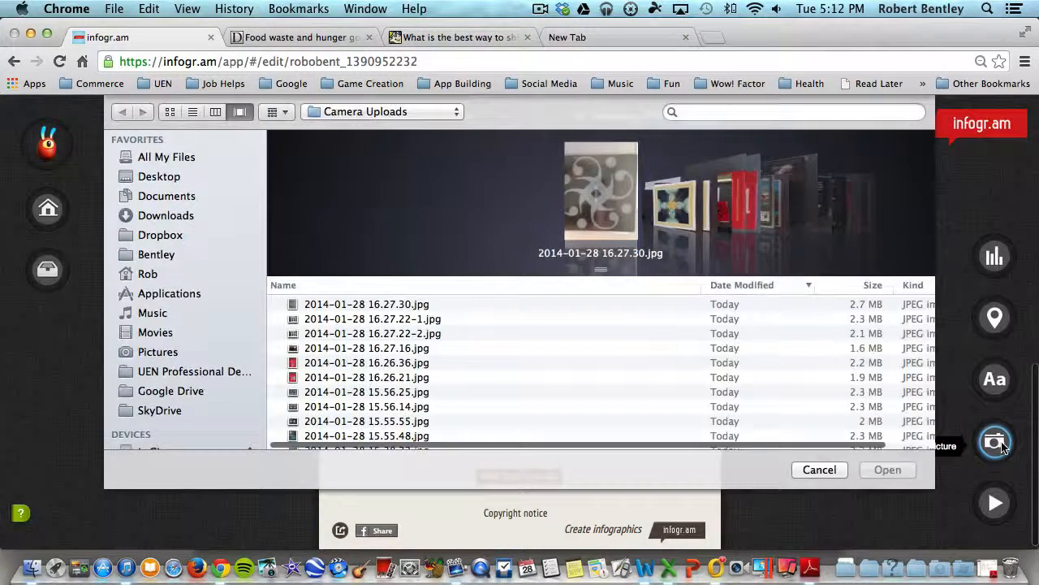
click(821, 471)
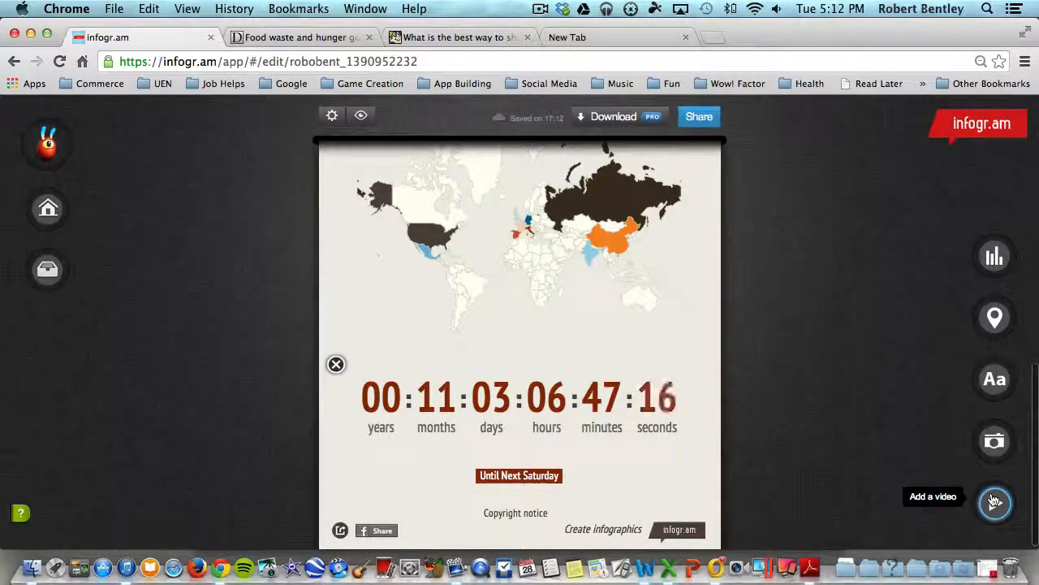
click(994, 501)
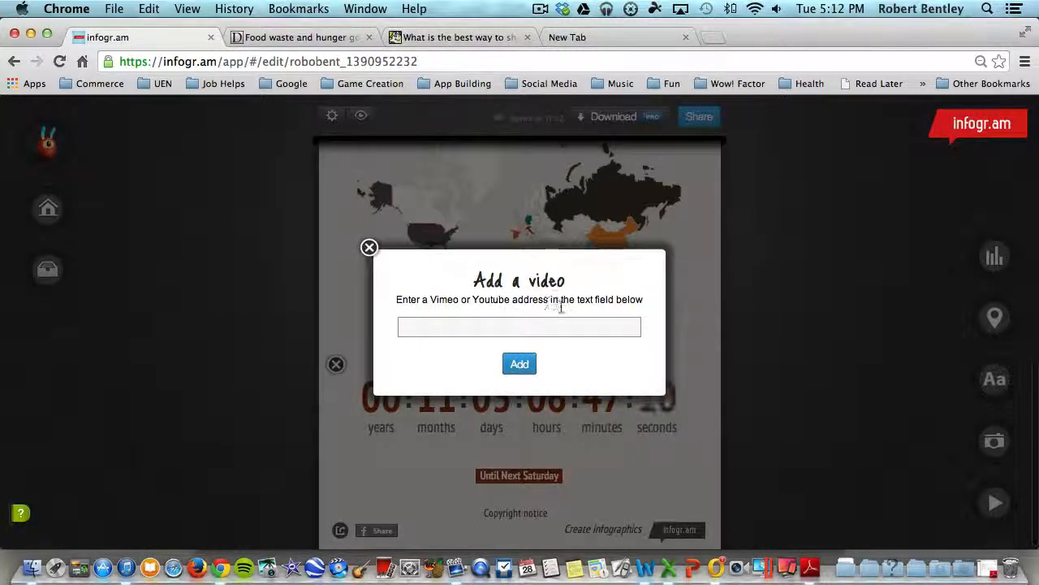
click(524, 330)
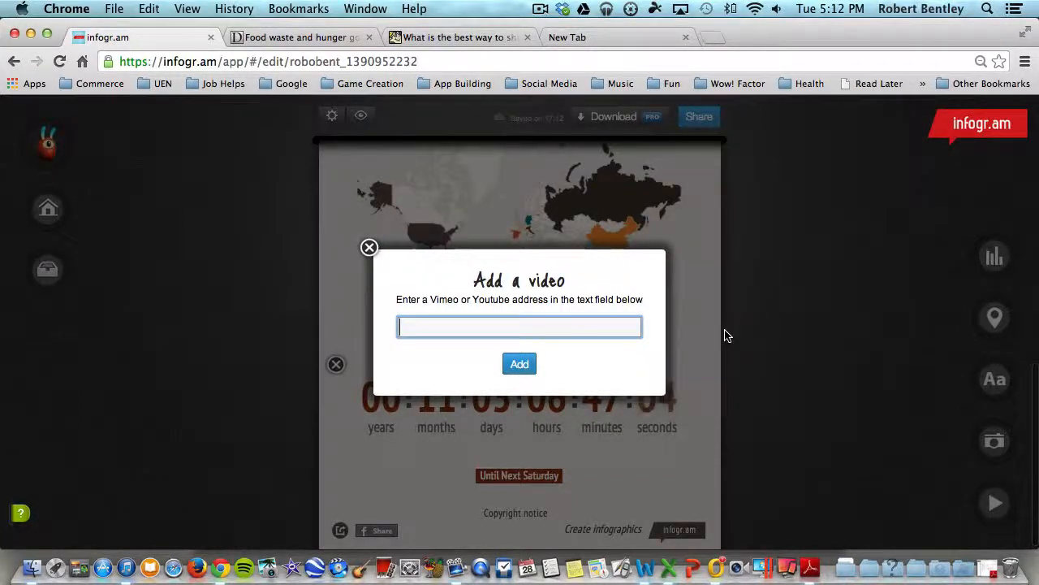
Publish the infographic under the title Benefits of Reading to a Child with the description Children.
scroll(586, 349, up, 10)
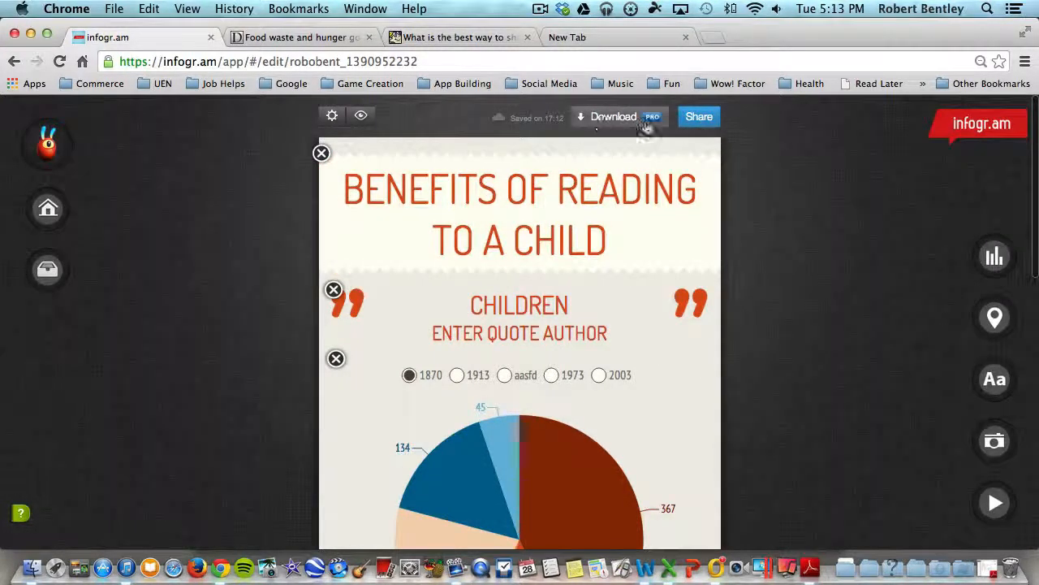
click(700, 118)
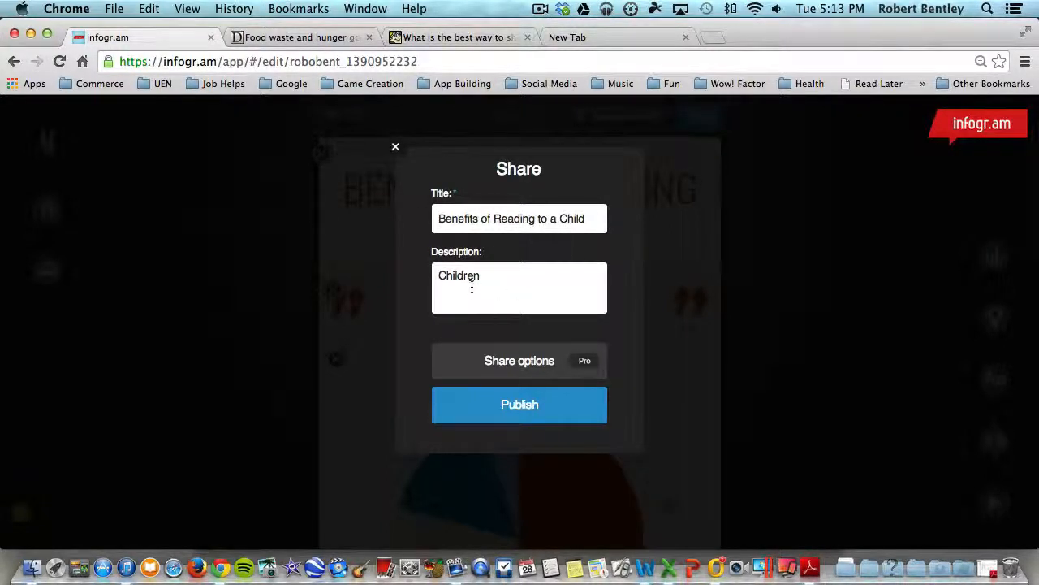
click(556, 414)
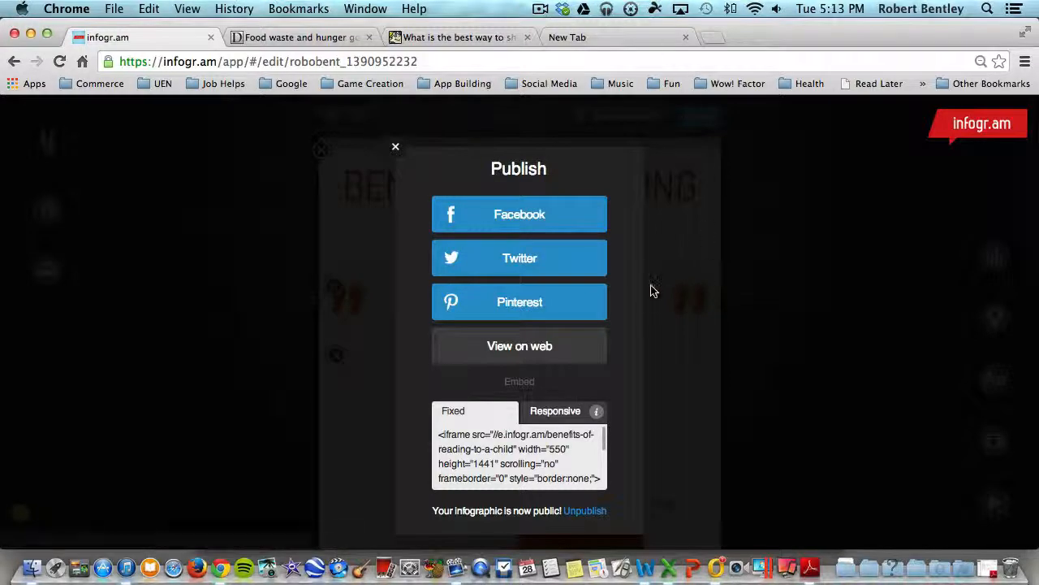
Copy the fixed-size embed code of the published infographic.
scroll(646, 280, down, 2)
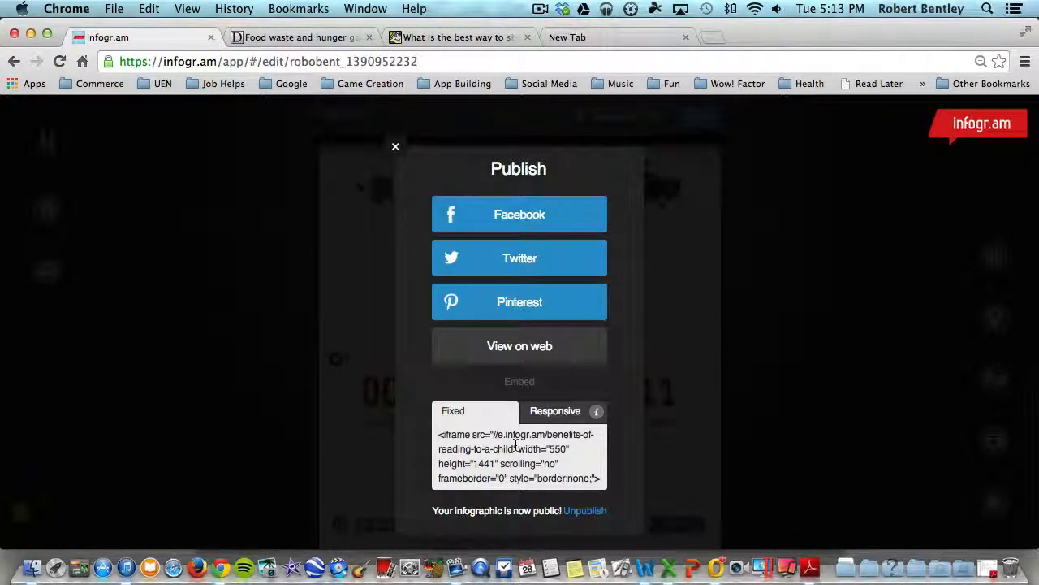
click(494, 435)
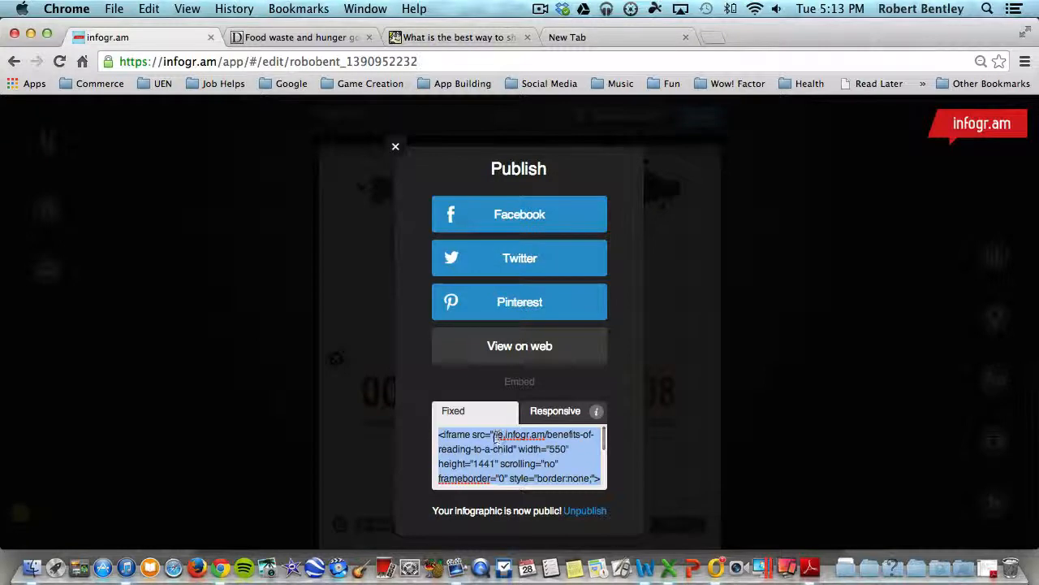
key(super+c)
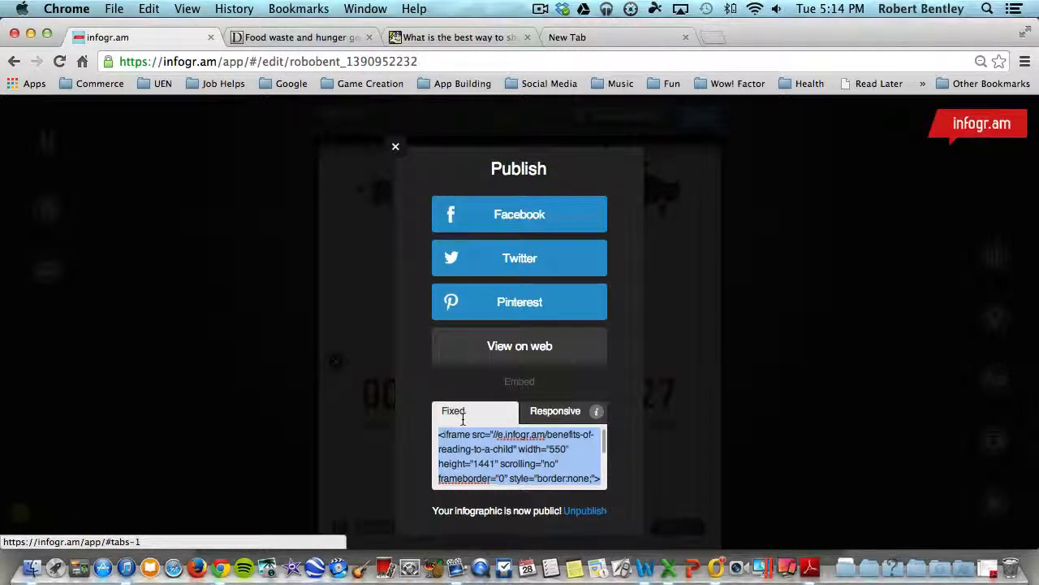
Select the entire responsive embed code of the infographic and close the publishing options.
click(553, 415)
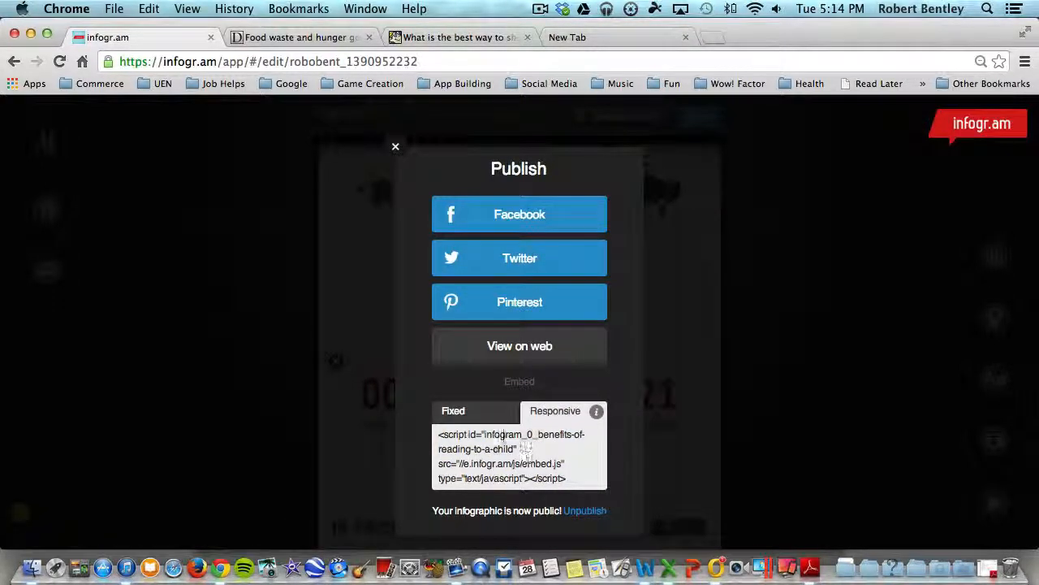
click(492, 468)
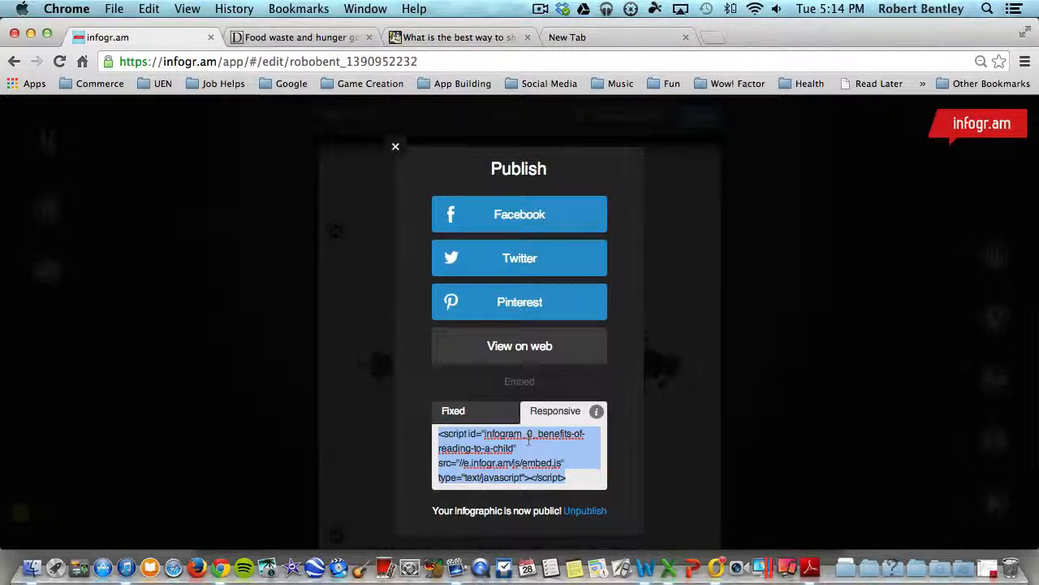
click(396, 146)
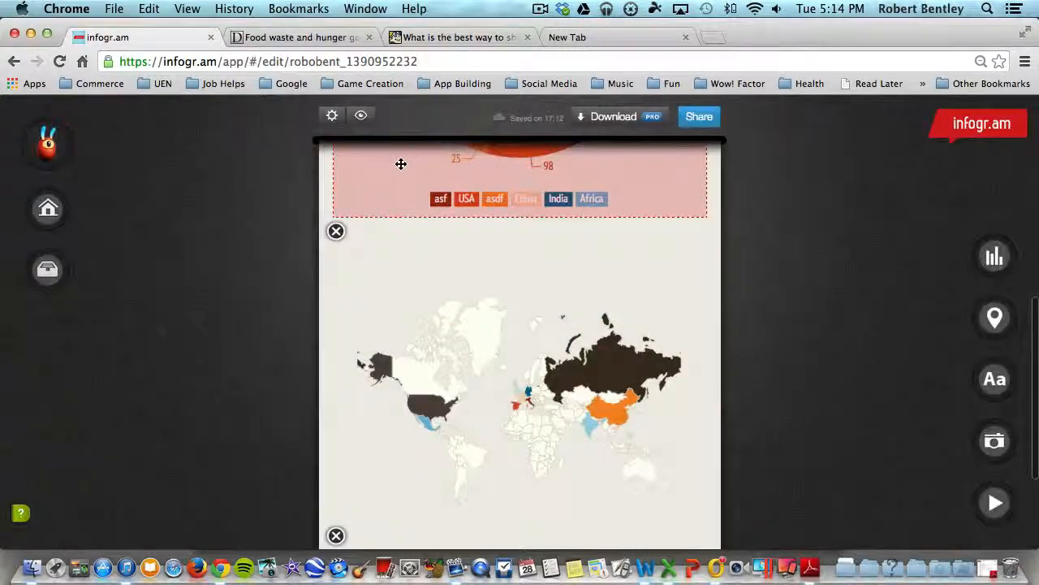
scroll(731, 236, up, 10)
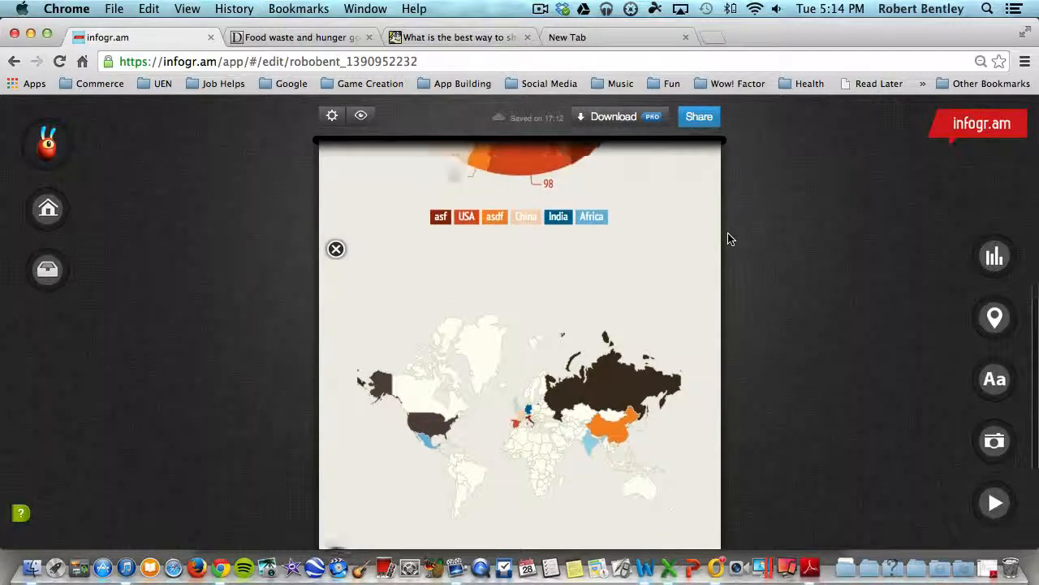
scroll(749, 211, down, 6)
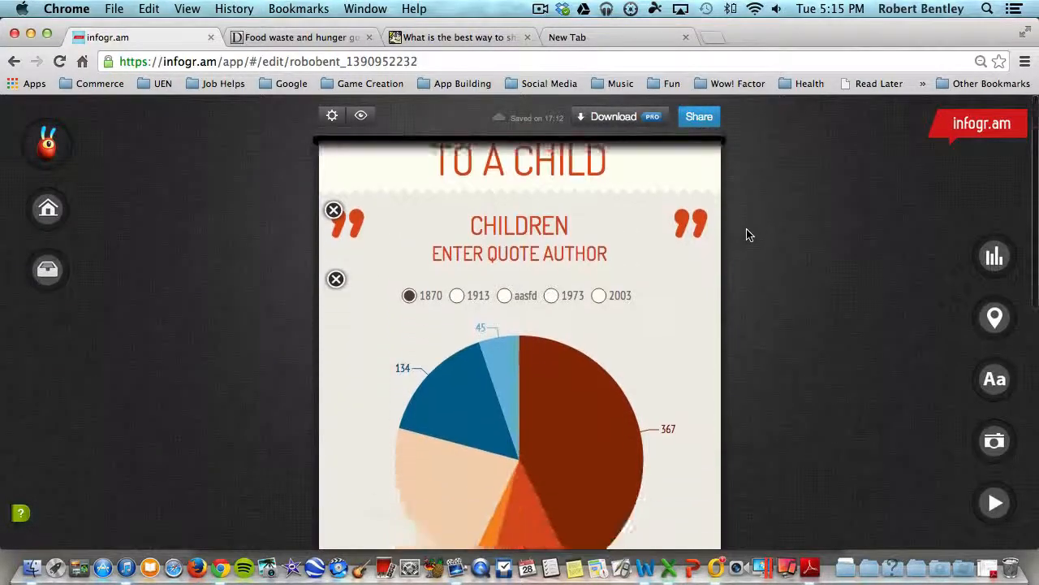
scroll(750, 236, up, 6)
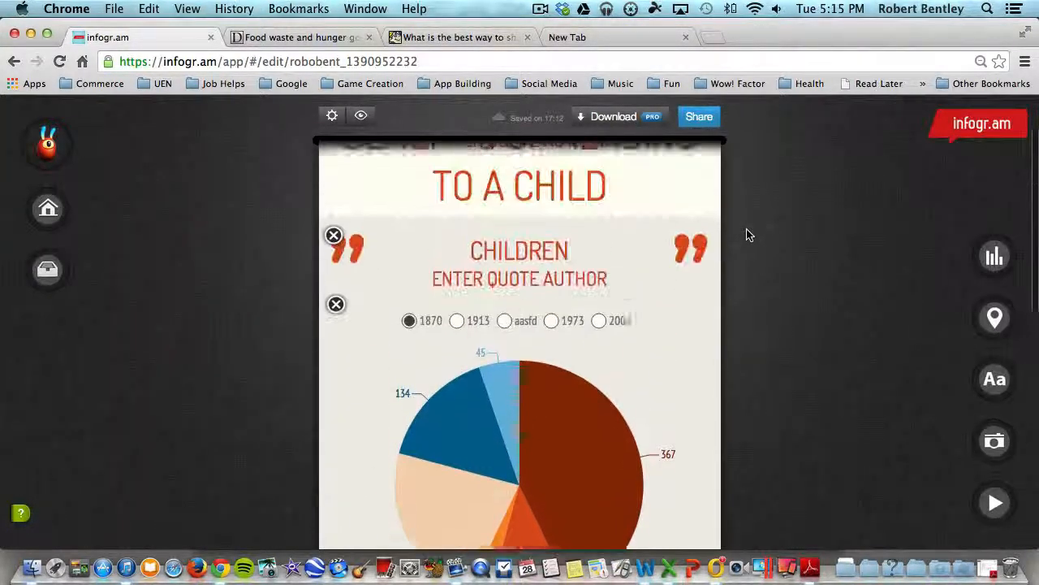